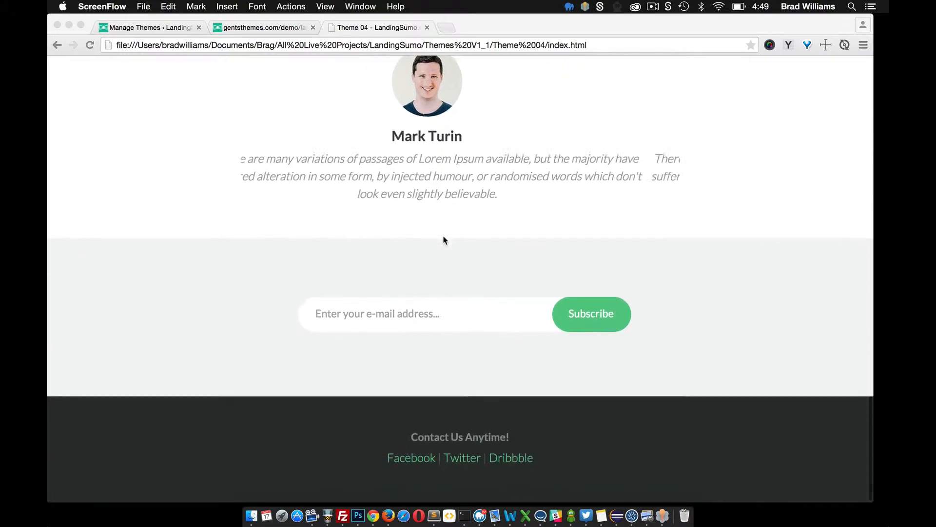
Activate the LandingSumoWP 4 theme from the installed themes in the WordPress admin
scroll(444, 239, up, 15)
scroll(444, 239, up, 5)
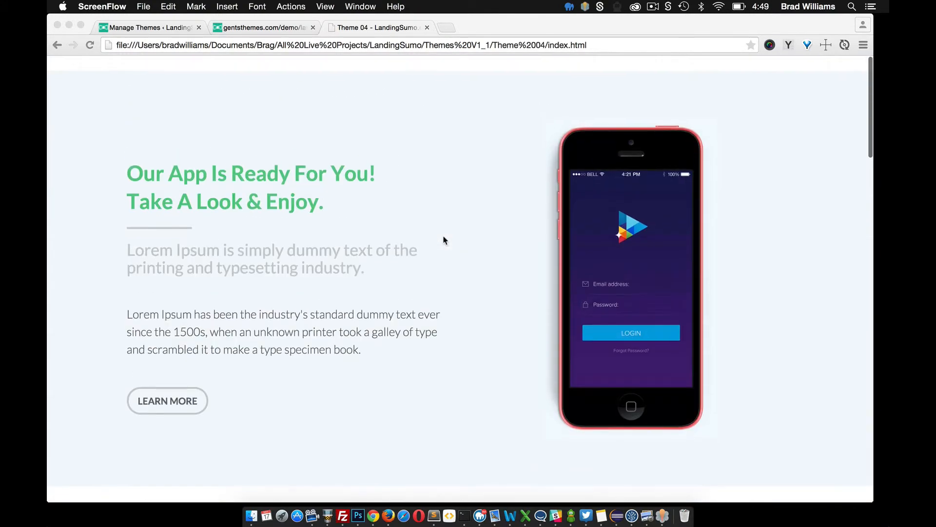
click(144, 29)
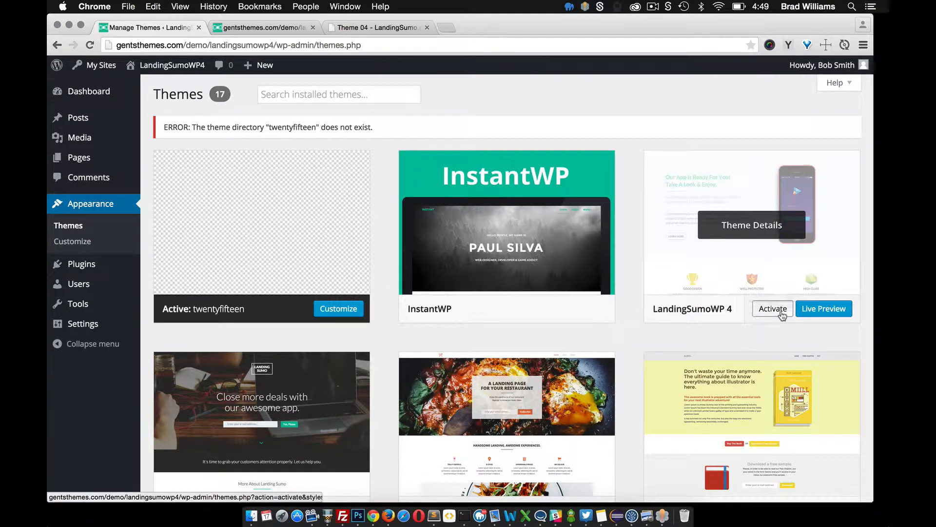
click(773, 309)
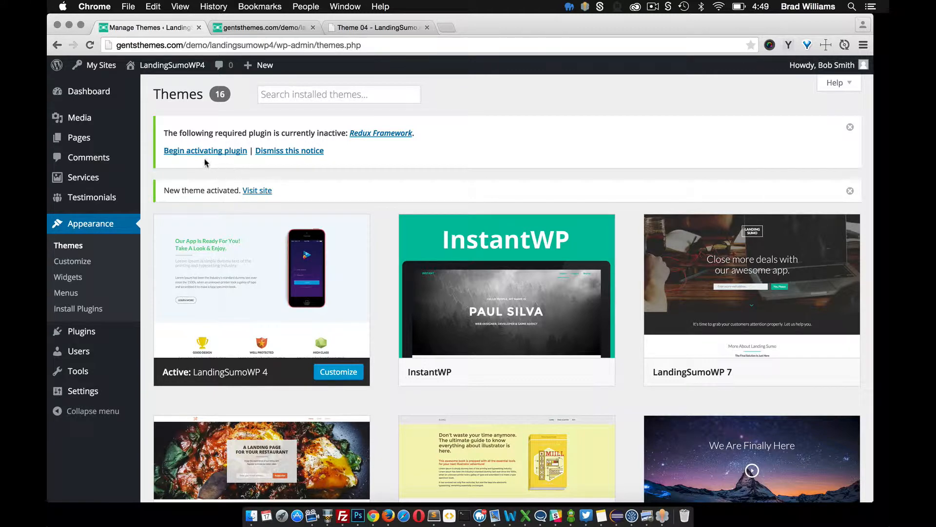
Activate the required Redux Framework plugin from the site's installed plugins
click(94, 336)
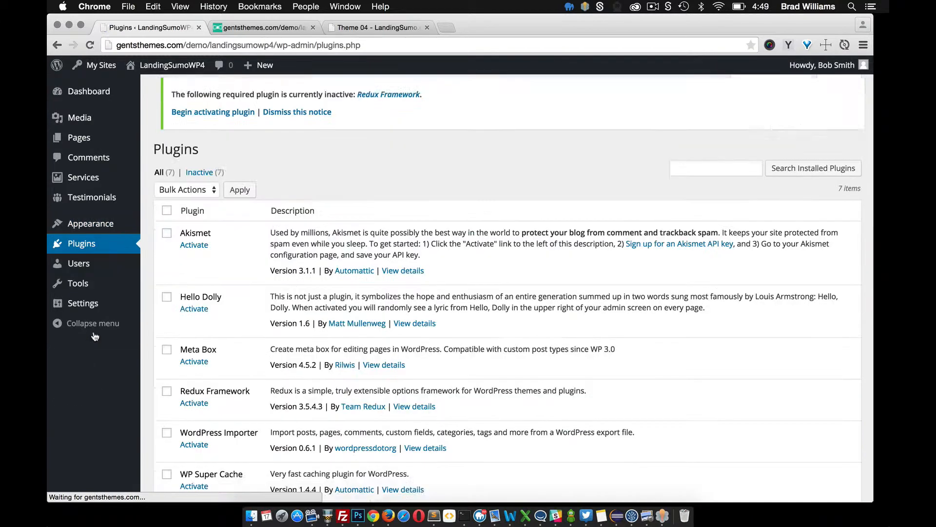
scroll(230, 337, down, 1)
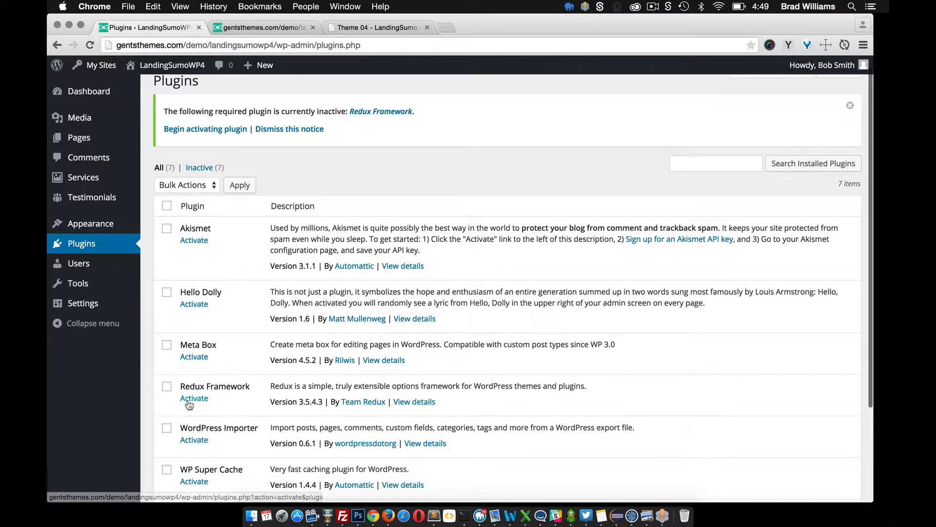
click(188, 401)
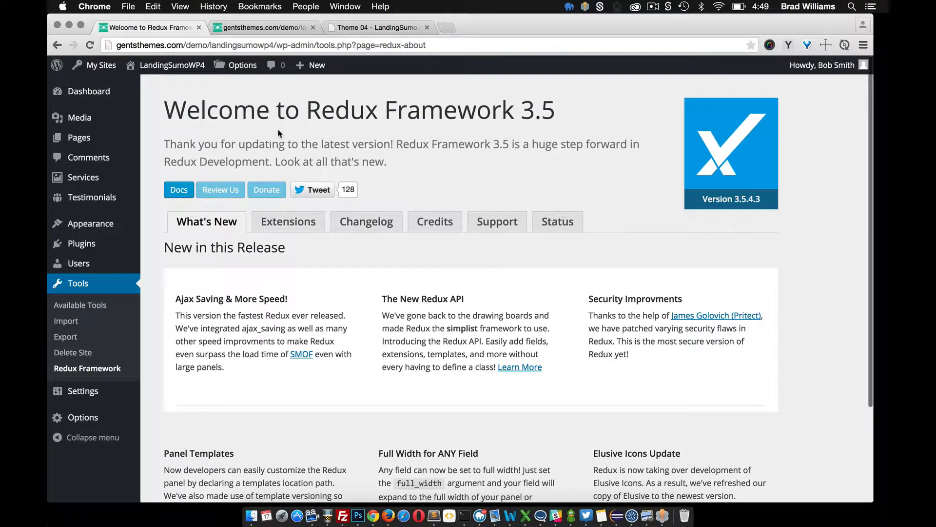
Create a new page titled "Home" with the Homepage template and publish it
mouse_move(90, 146)
click(163, 156)
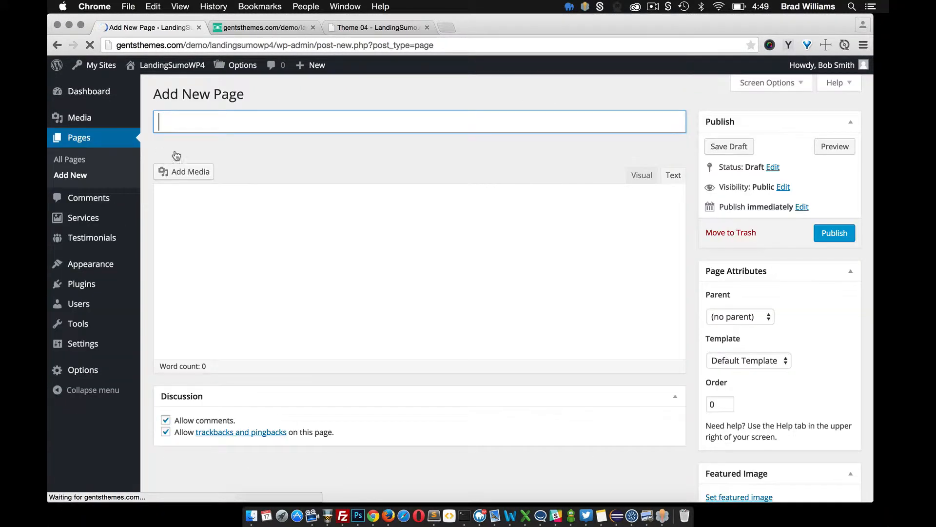
text(Home)
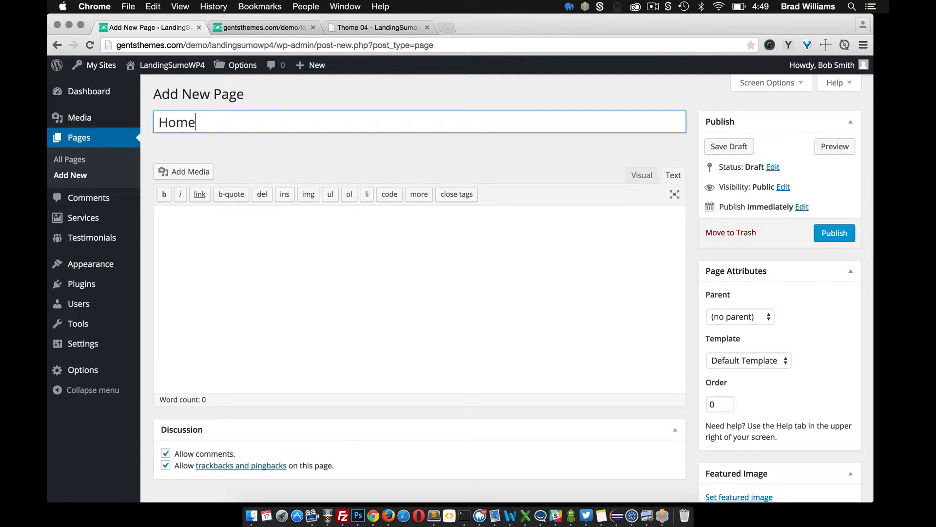
click(765, 361)
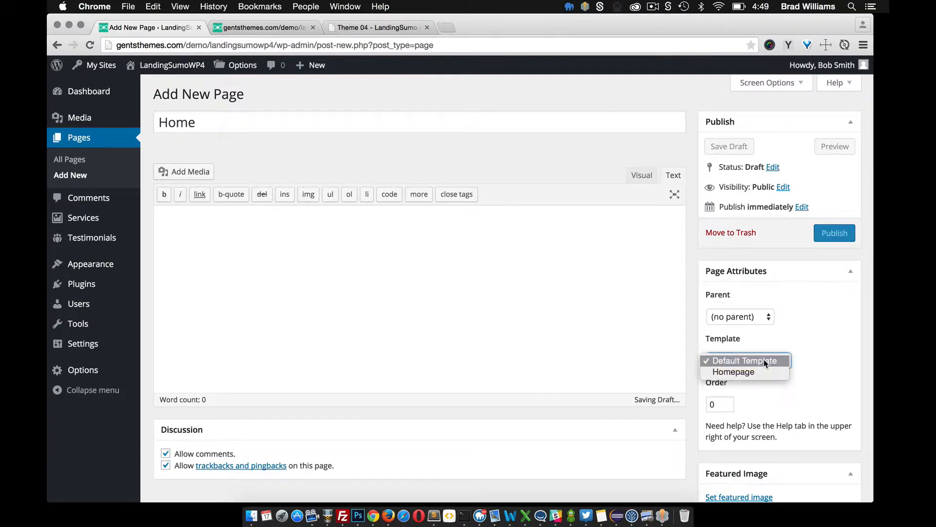
click(745, 370)
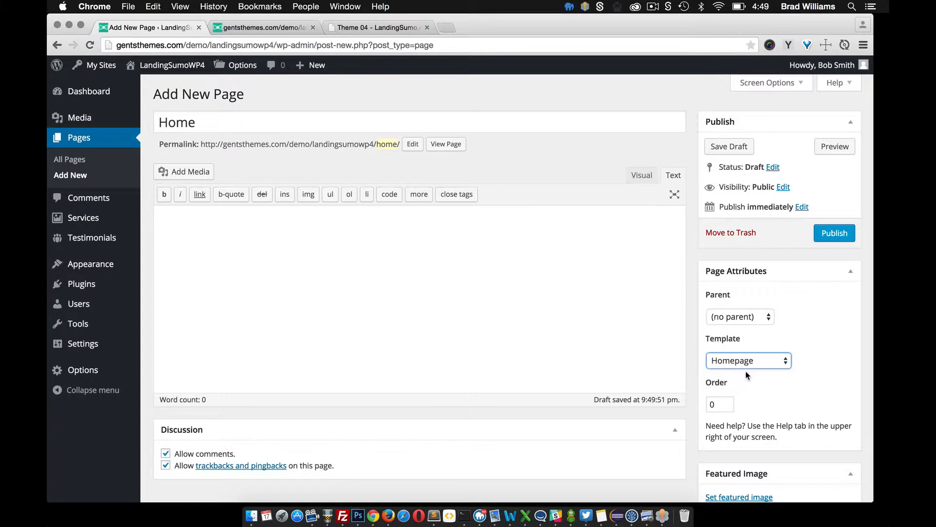
click(833, 234)
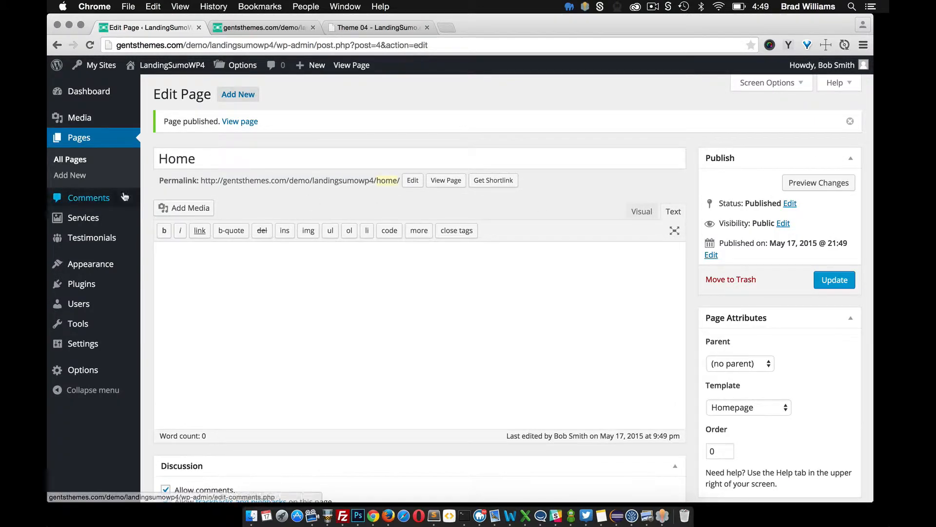
Set the site's front page to a static page using the Home page, and save the reading settings
mouse_move(127, 344)
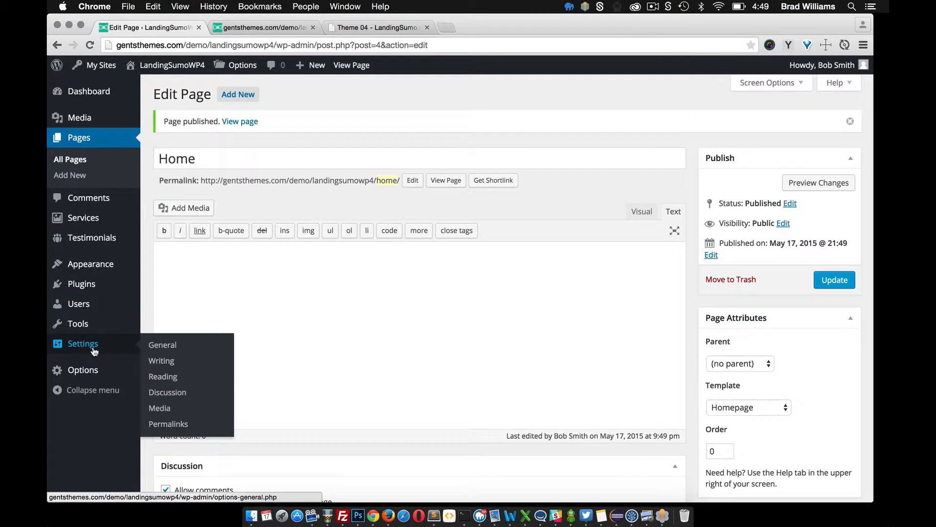
click(170, 384)
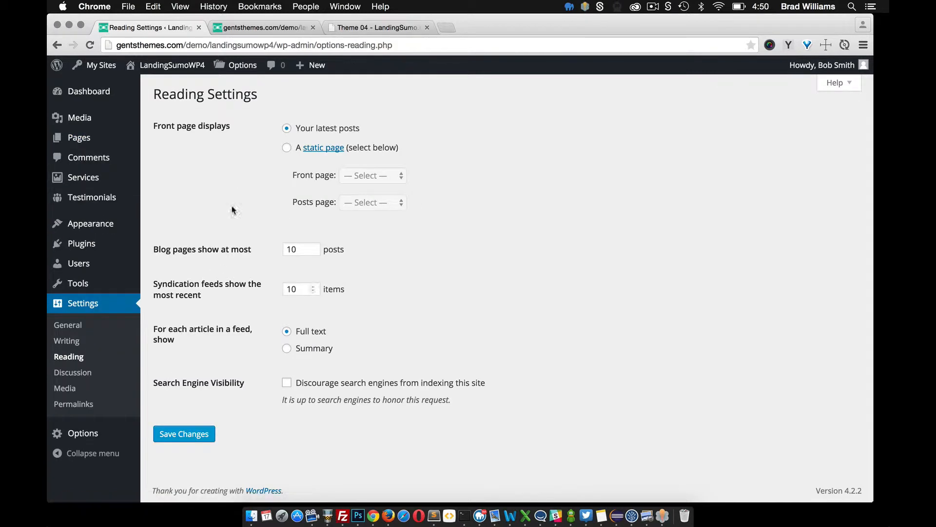
click(287, 148)
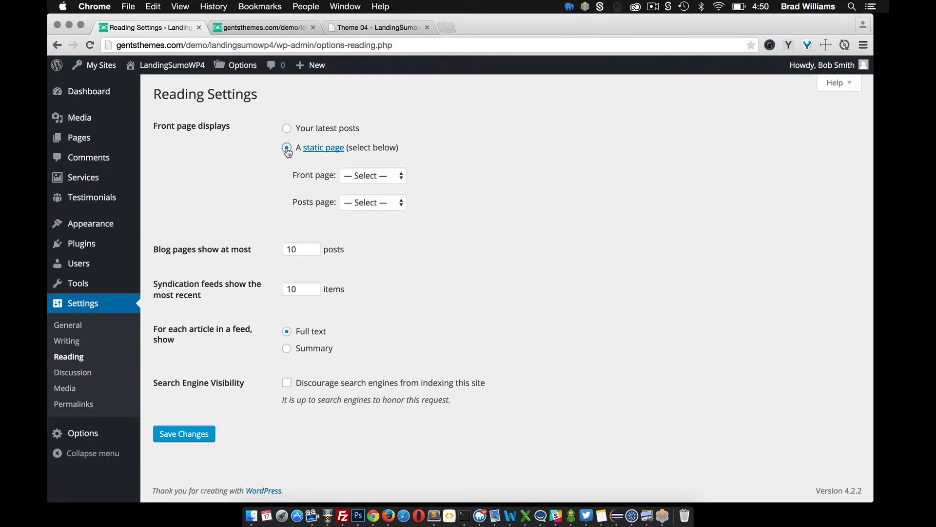
click(371, 176)
click(370, 187)
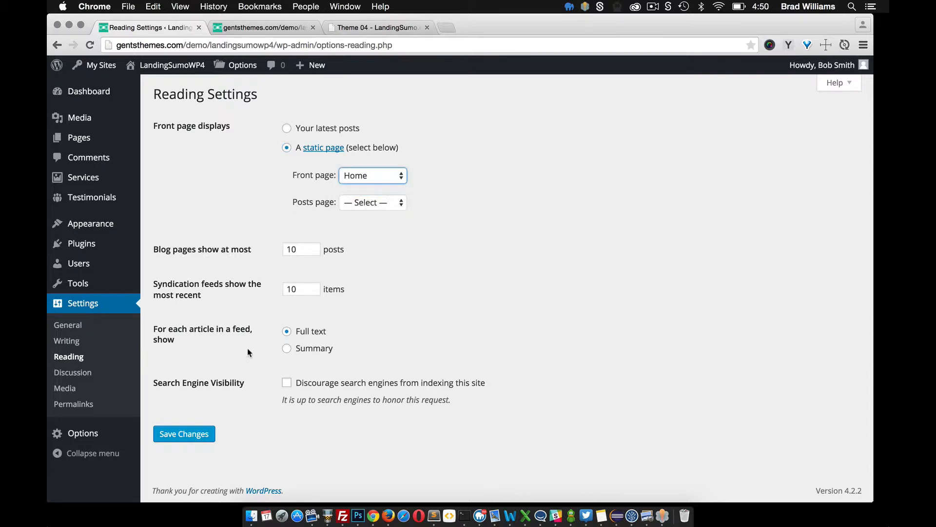
click(196, 441)
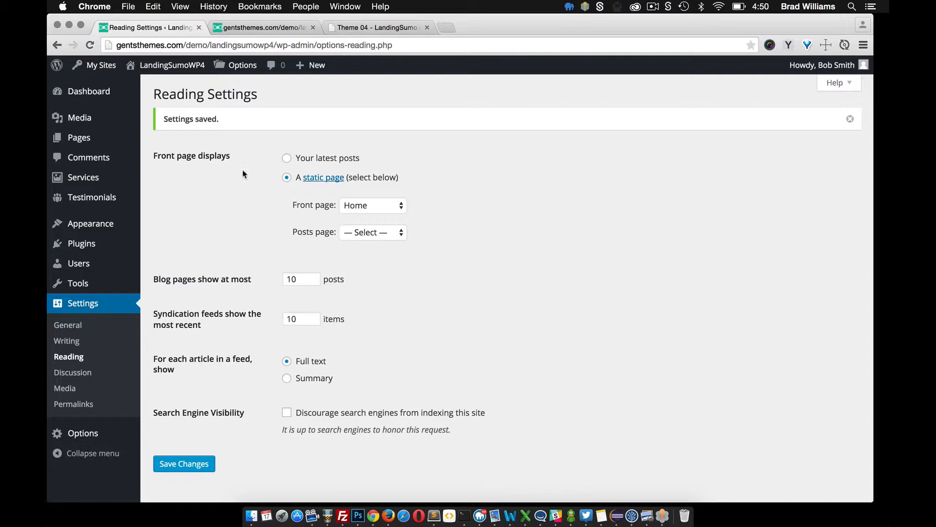
Decline usage tracking in the theme options and save the homepage layout with Right Image as the first enabled section
click(91, 436)
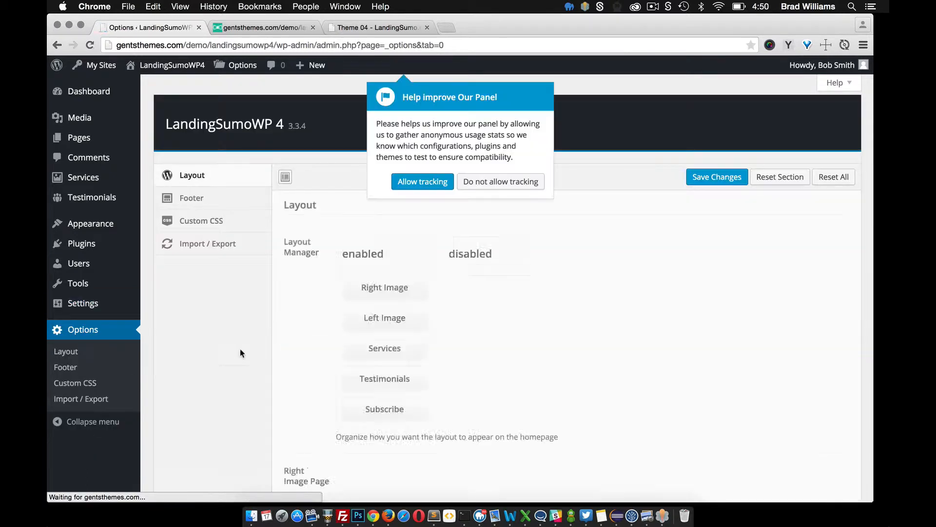
click(493, 183)
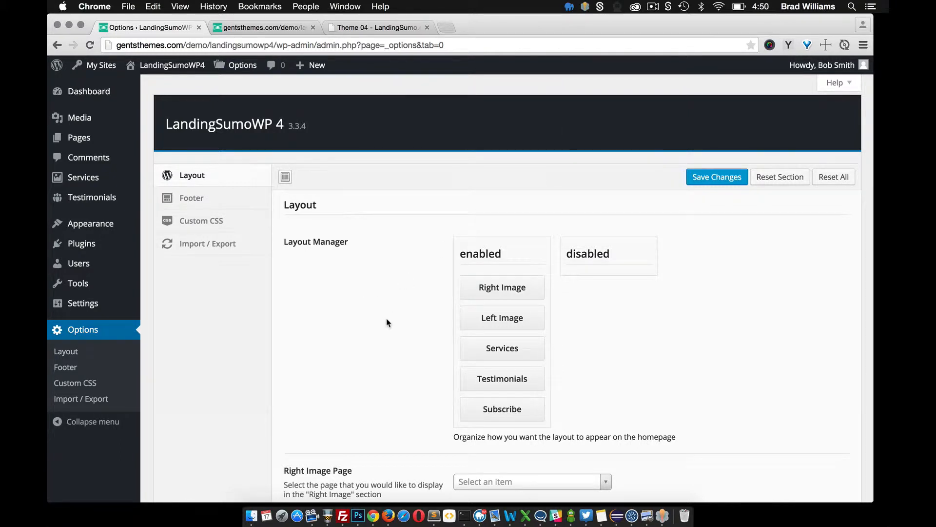
scroll(387, 322, down, 1)
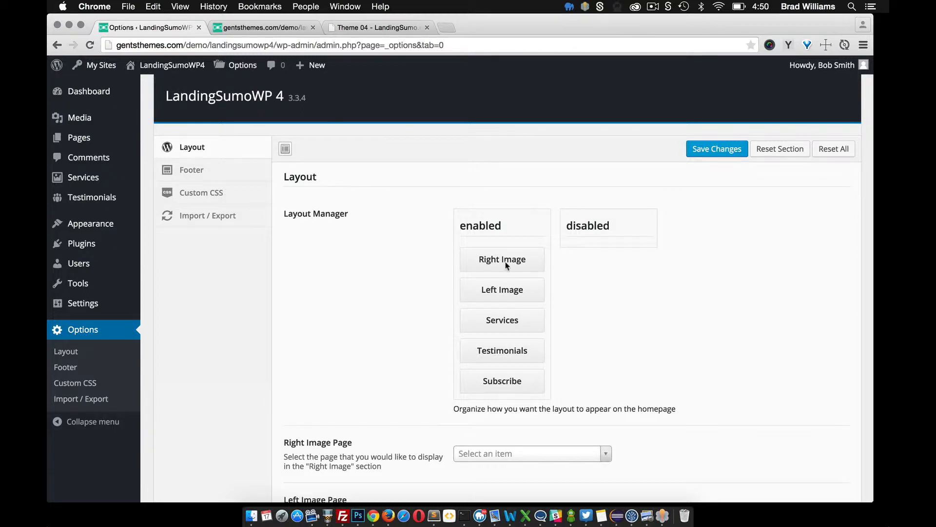
mouse_move(502, 256)
mouse_down()
mouse_move(612, 238)
mouse_move(607, 257)
mouse_move(505, 247)
mouse_move(493, 261)
mouse_up()
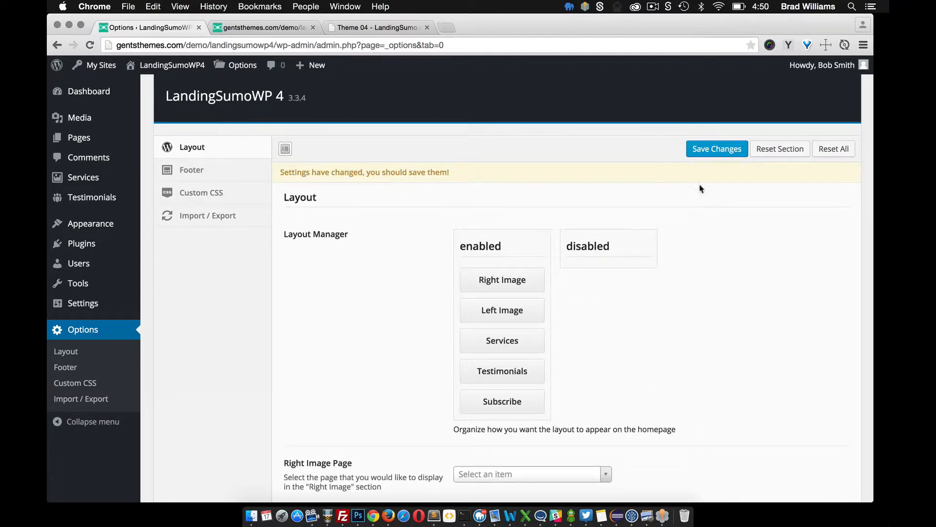
click(719, 150)
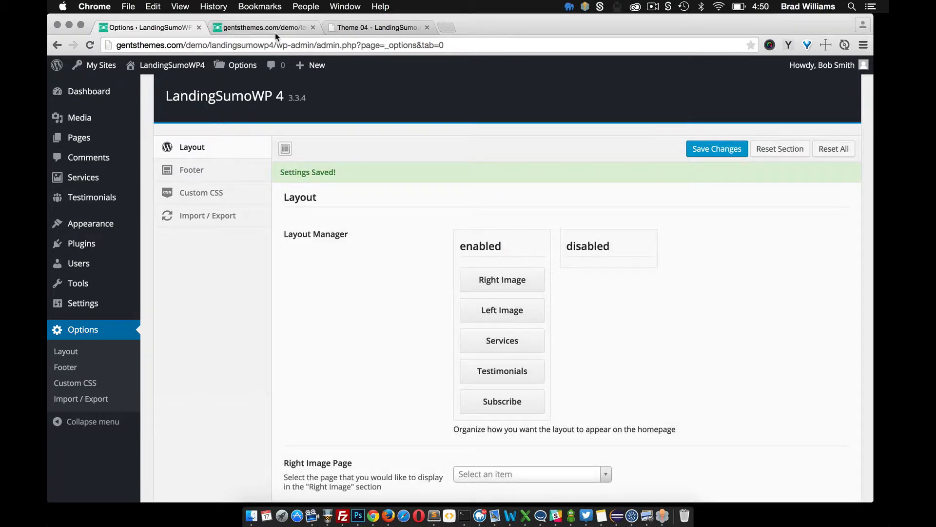
Reload the gentsthemes.com/demo/landingsumowp4 site to check how the homepage displays
click(262, 29)
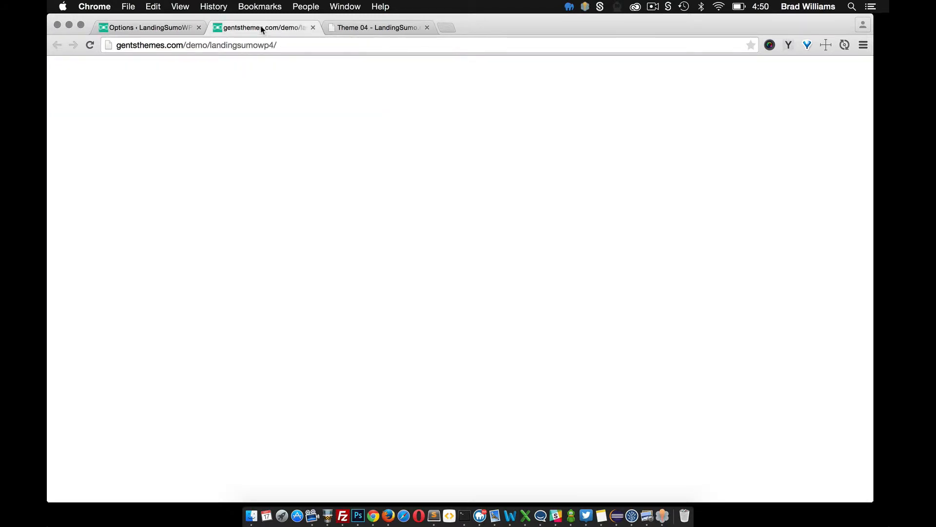
click(285, 45)
key(Return)
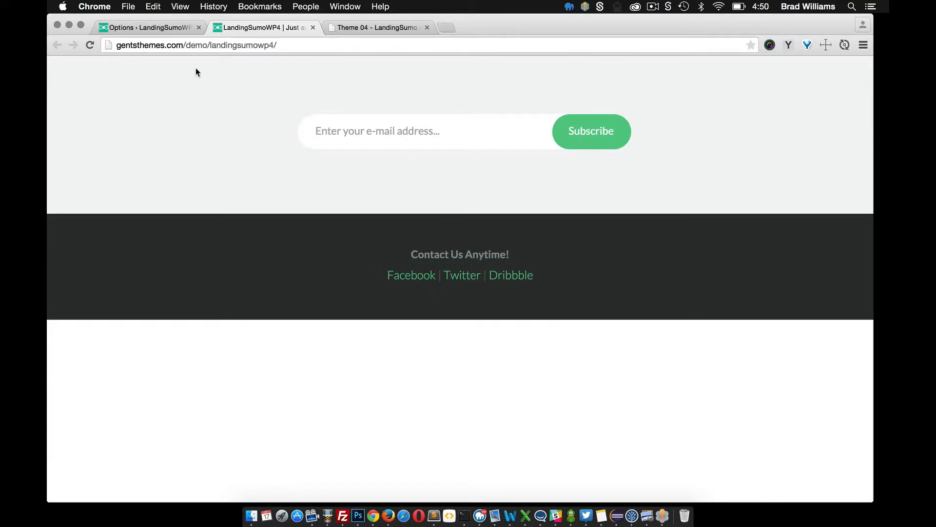
Review the theme's layout options and the pages offered for the Right Image Page setting
click(147, 28)
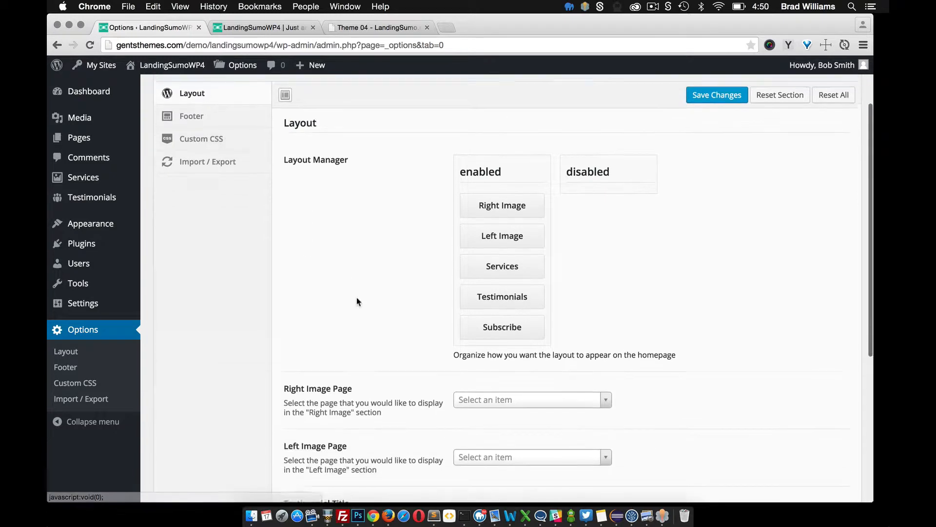
scroll(357, 301, down, 1)
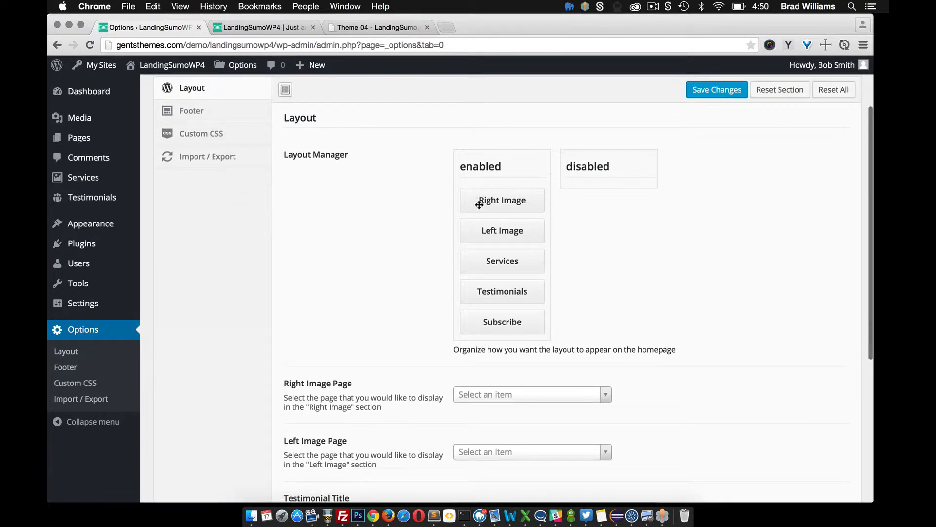
scroll(398, 319, down, 3)
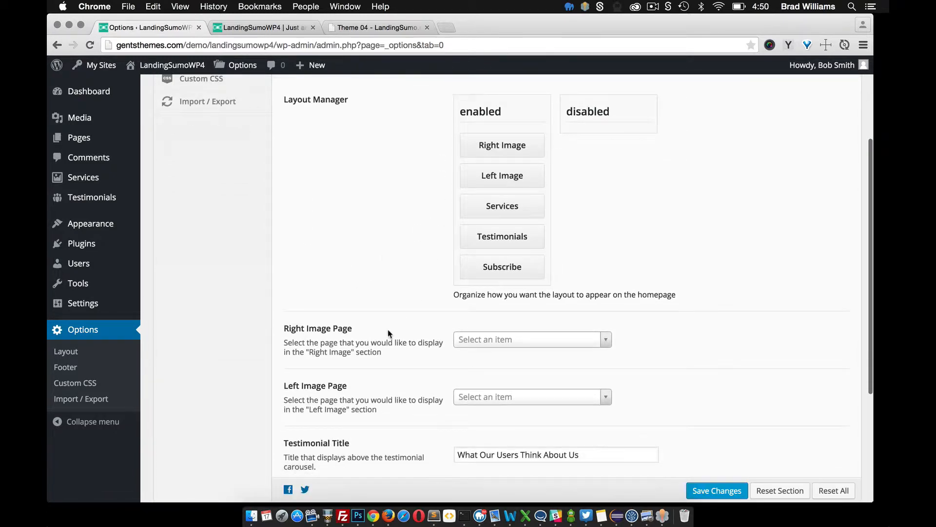
click(538, 338)
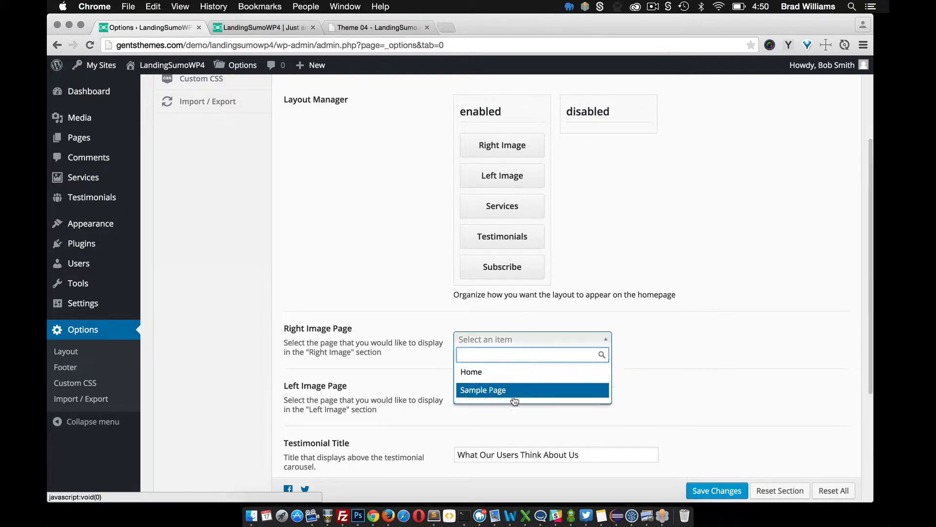
click(445, 333)
scroll(363, 315, up, 1)
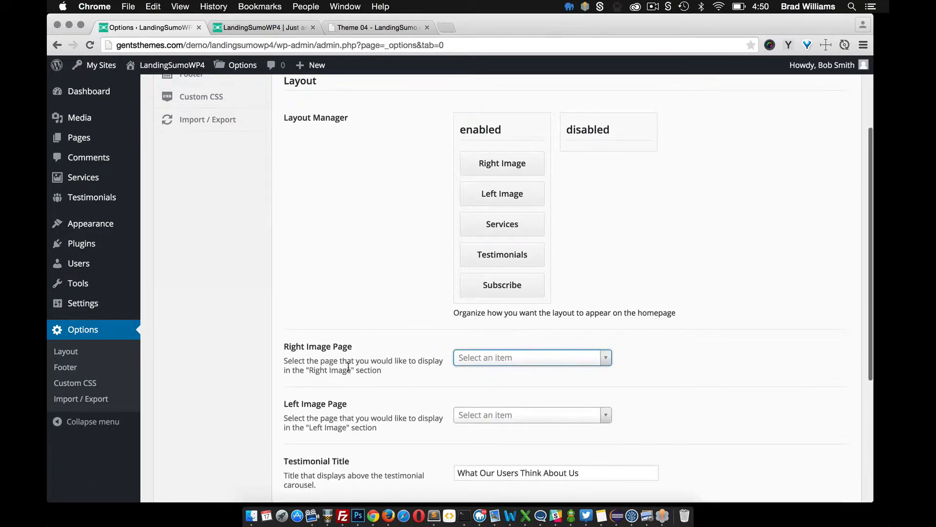
scroll(381, 266, up, 2)
scroll(488, 191, up, 1)
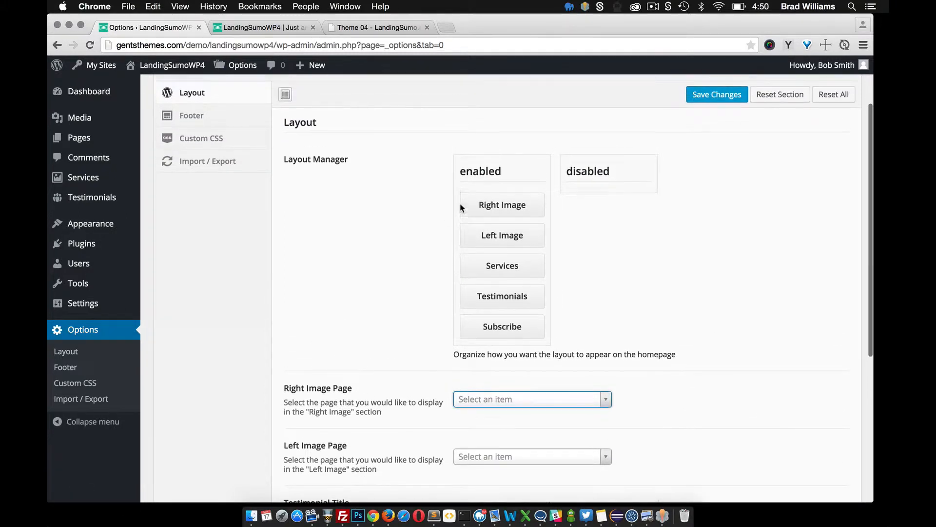
Start a new page titled "Right Image" and fill its body with two paragraphs of lorem ipsum placeholder text
mouse_move(134, 139)
click(165, 155)
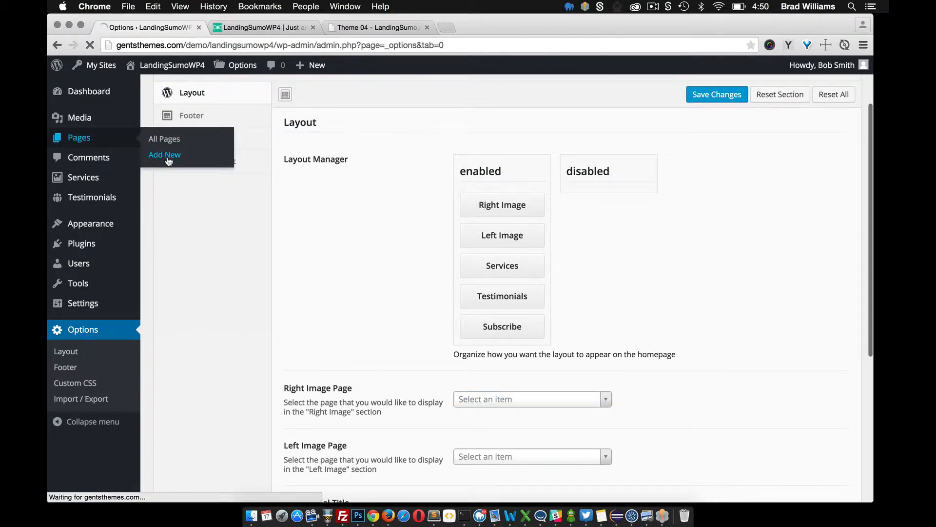
text(R)
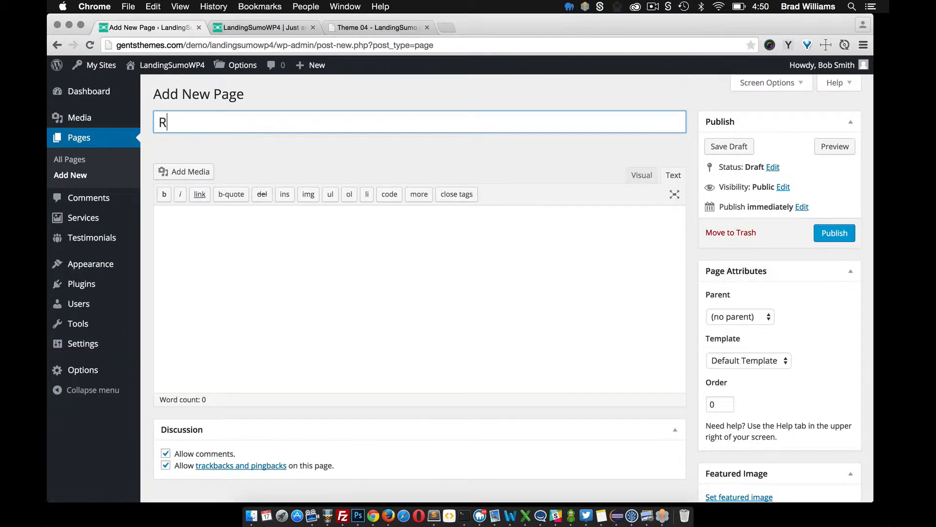
text(ight Image)
click(306, 258)
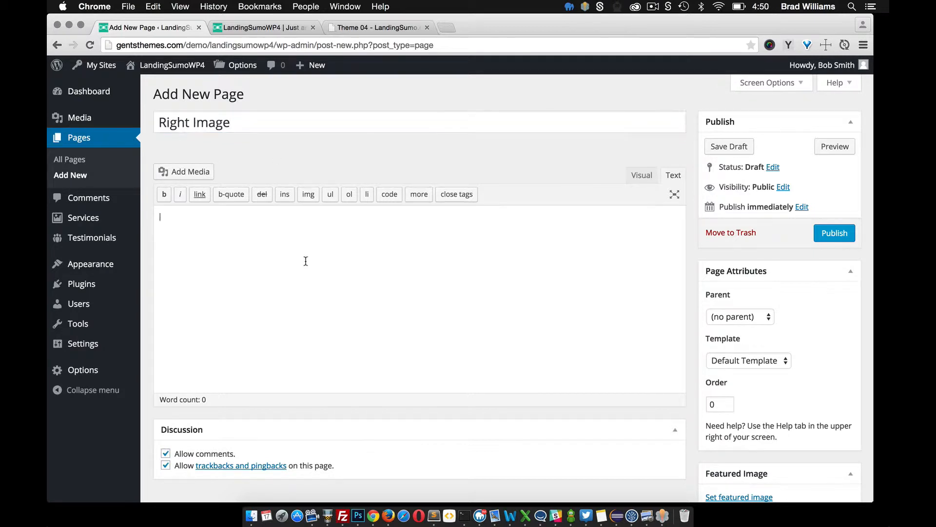
click(788, 46)
click(784, 121)
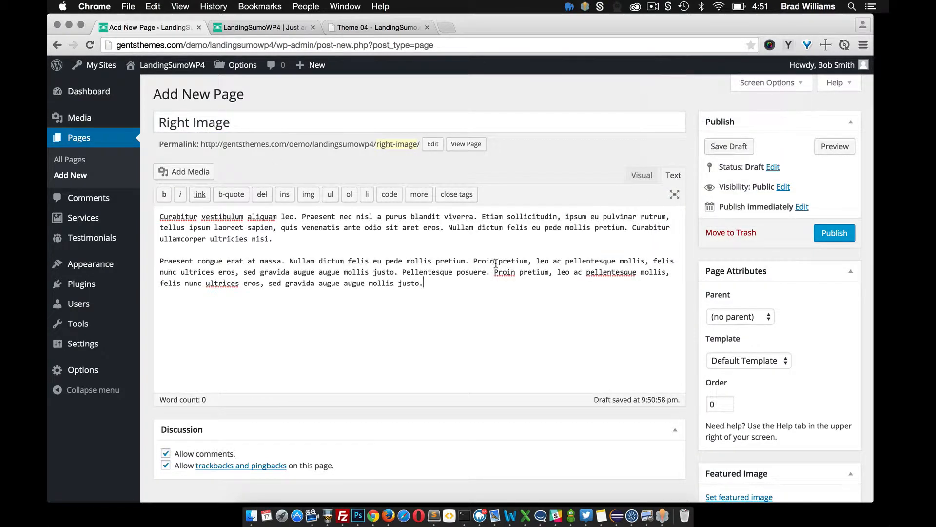
Set the iphone-front image from the media library as the Right Image page's featured image and publish the page
scroll(616, 342, down, 3)
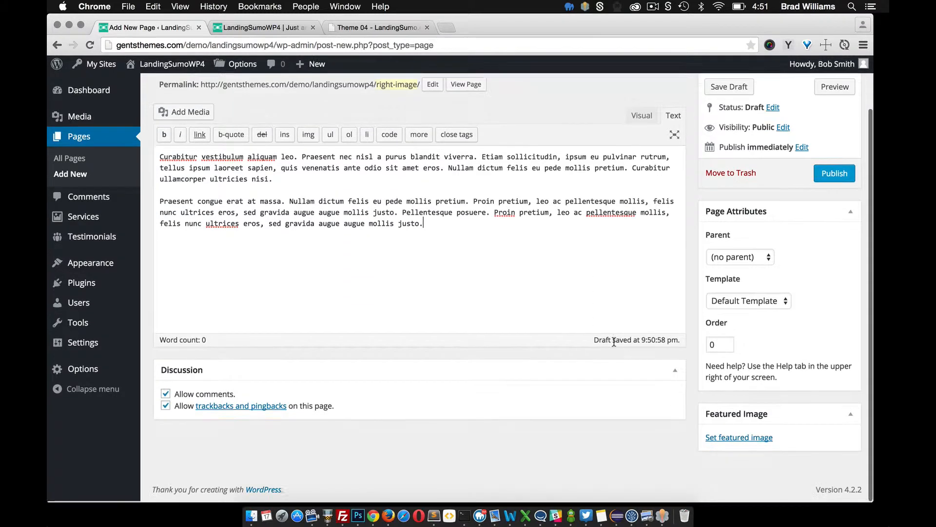
click(736, 439)
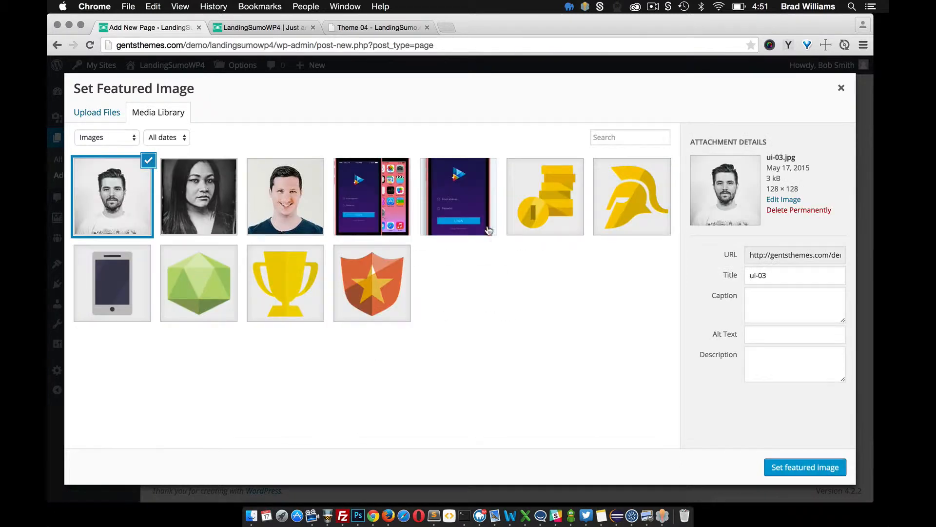
click(466, 206)
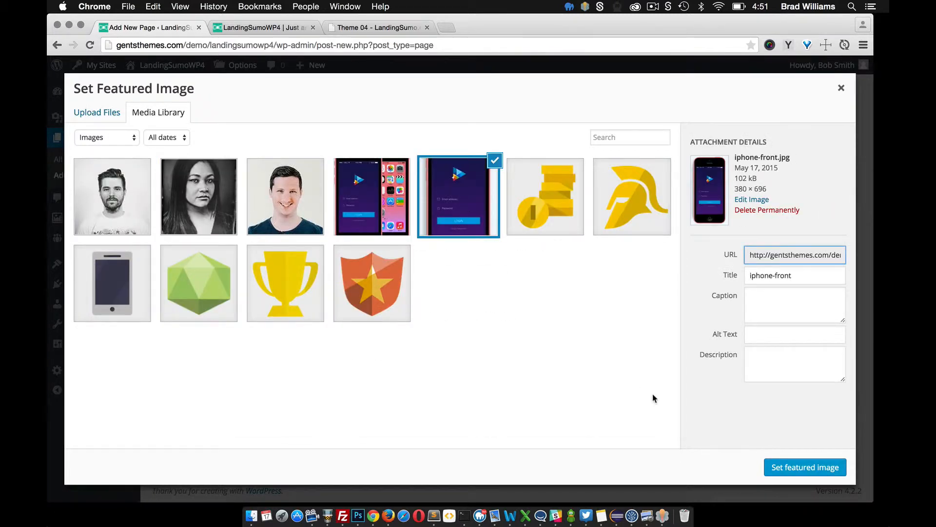
click(792, 465)
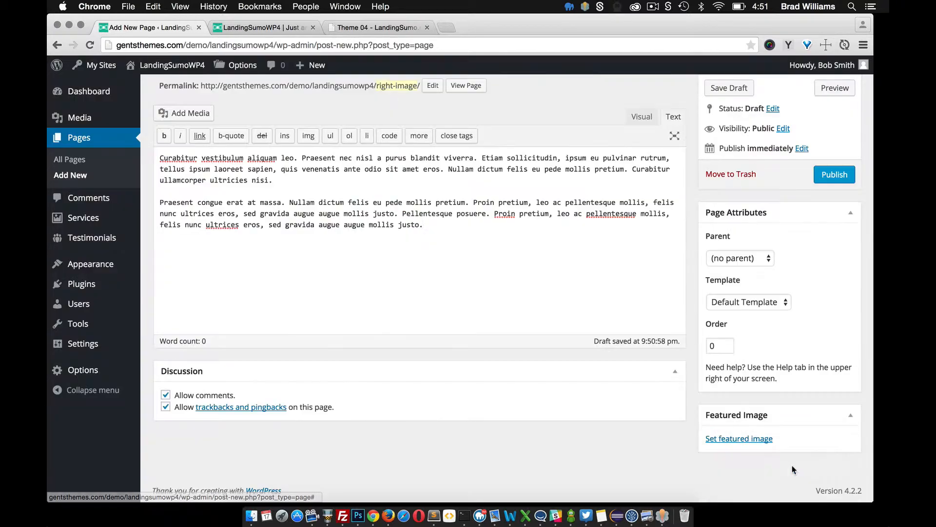
scroll(759, 437, down, 1)
scroll(780, 342, up, 2)
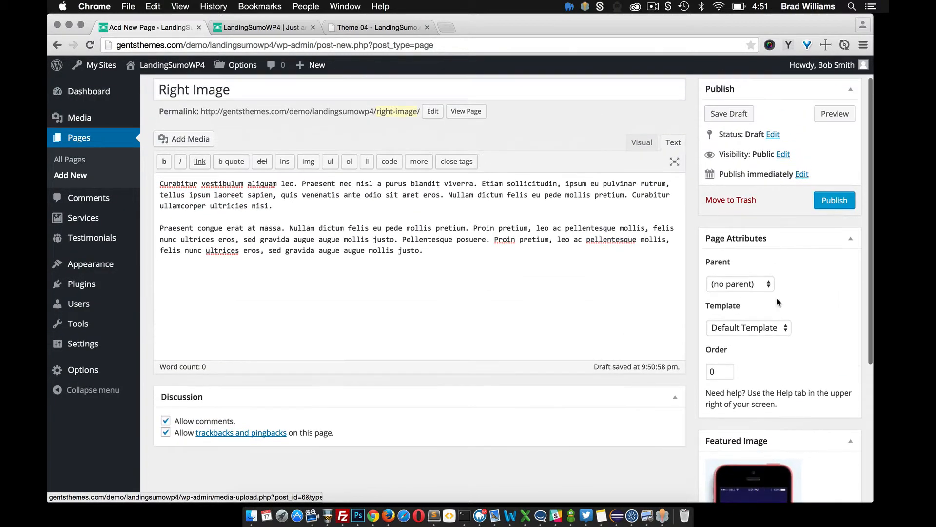
click(830, 199)
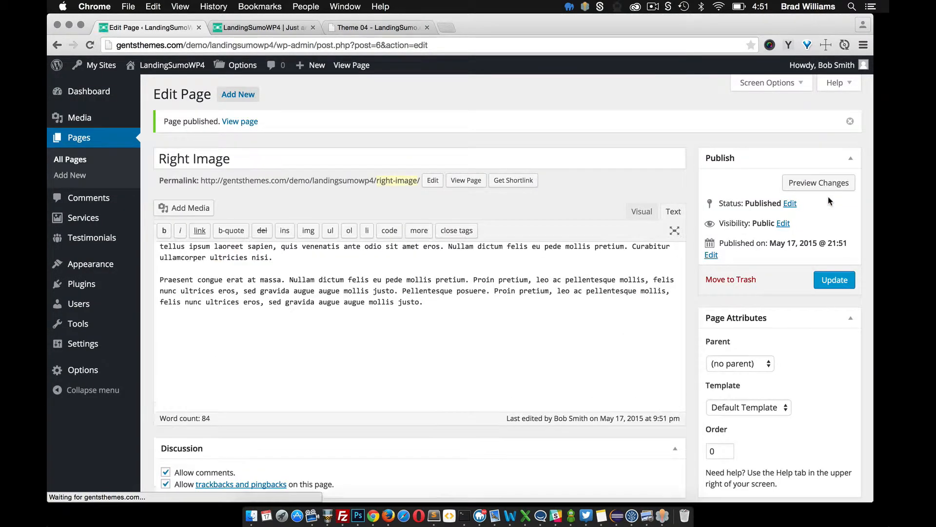
Assign the Right Image page to the Right Image Page setting in the theme's layout options and save
mouse_move(104, 373)
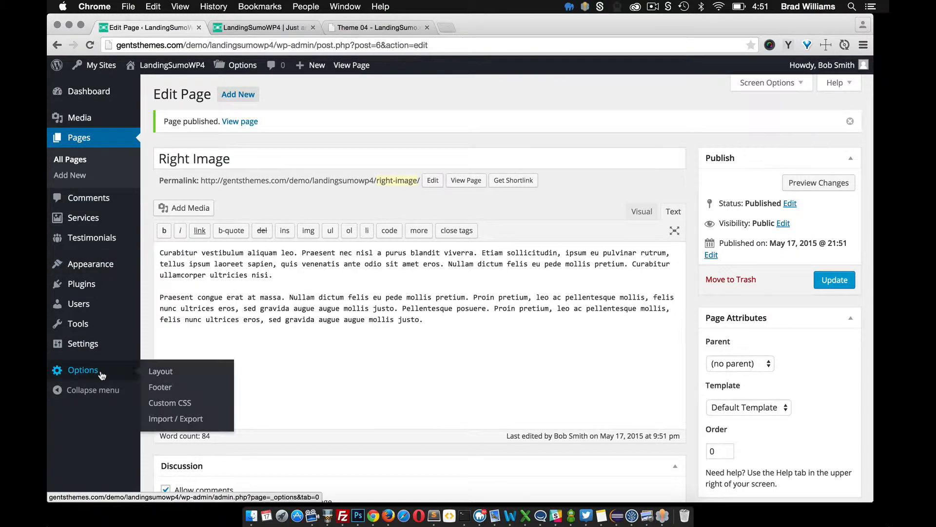
click(166, 372)
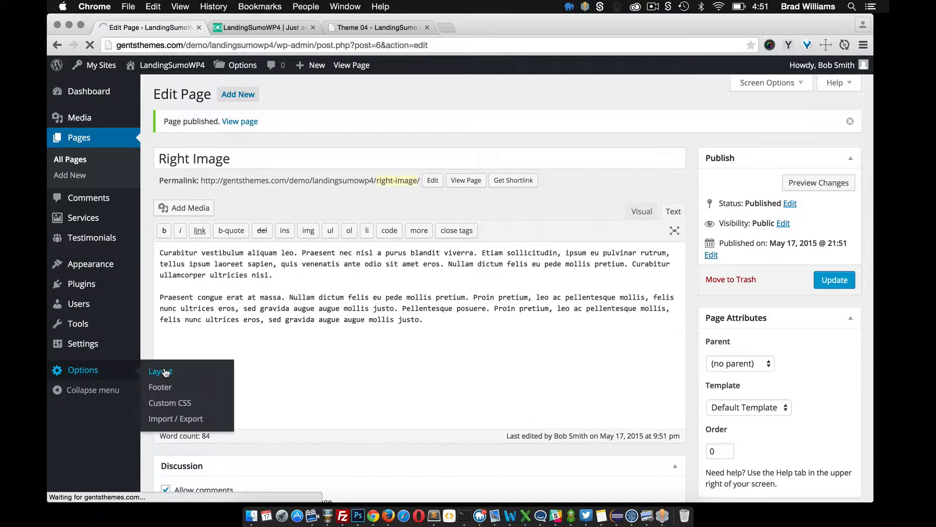
scroll(394, 333, down, 4)
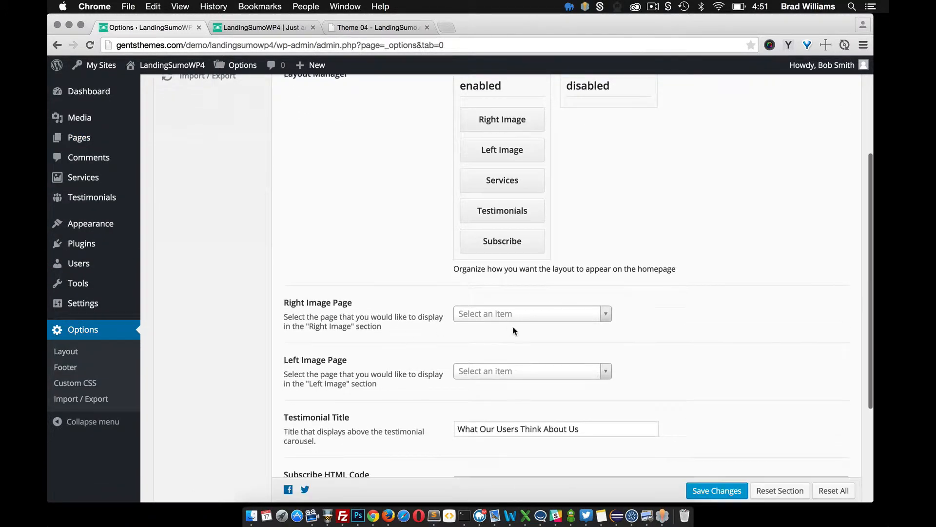
click(534, 314)
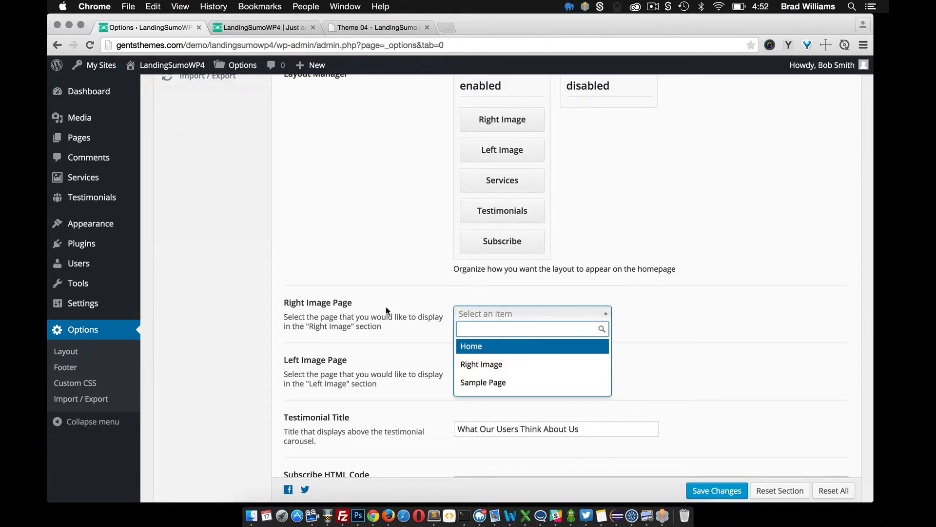
click(482, 365)
click(717, 491)
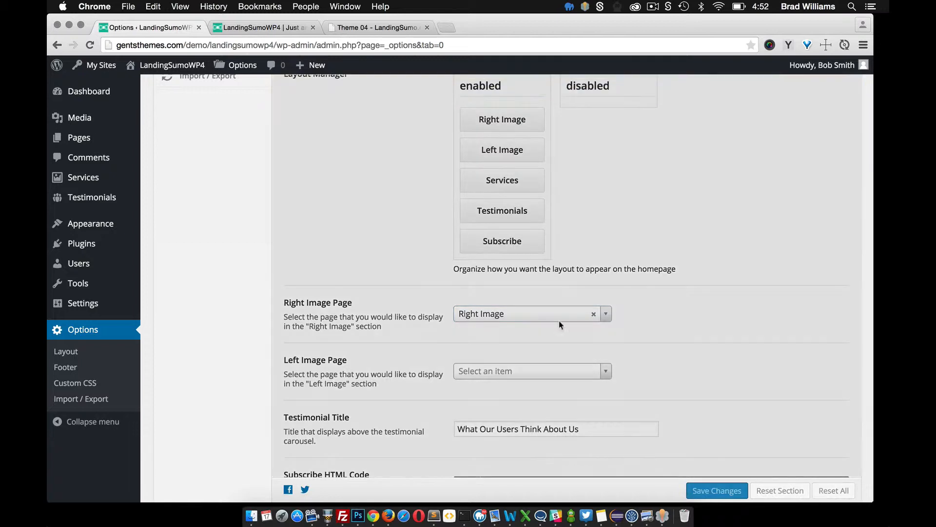
Reload the live LandingSumoWP4 homepage and check how the Right Image section's text and picture display
click(259, 28)
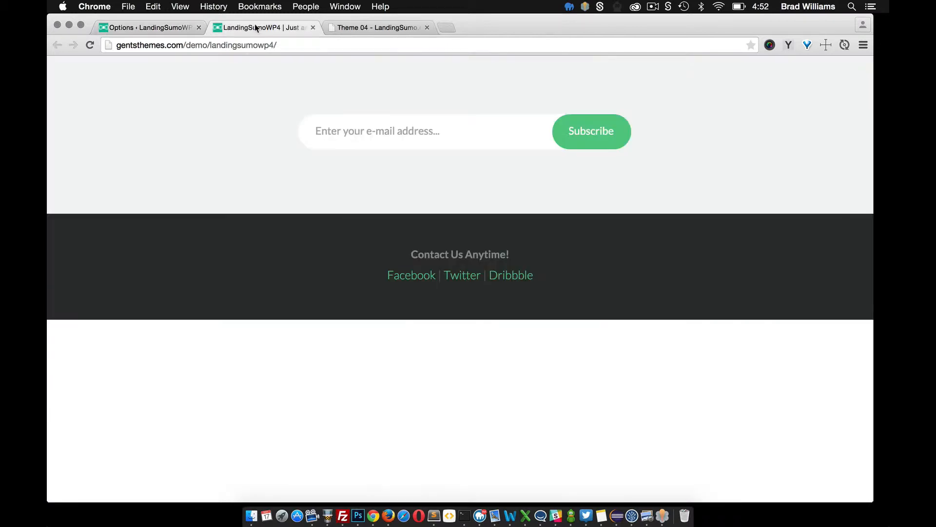
click(91, 46)
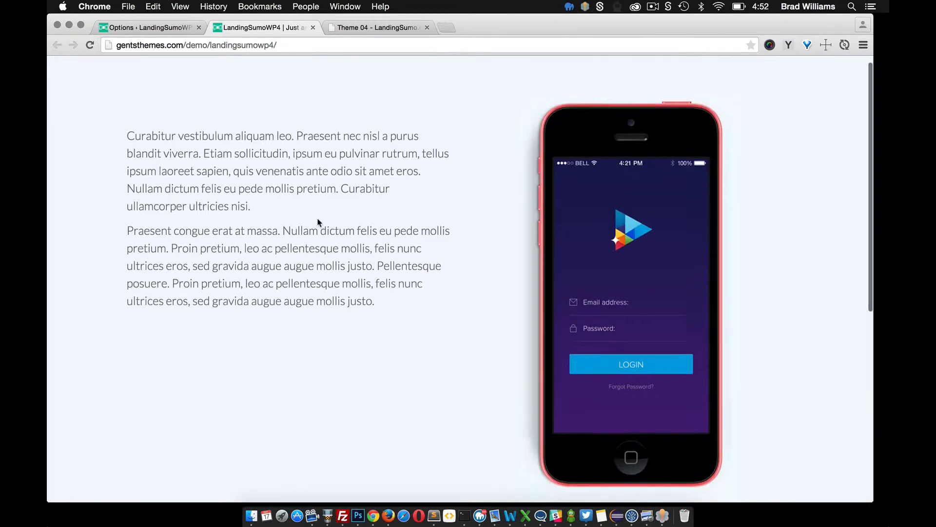
scroll(318, 223, down, 2)
scroll(317, 220, up, 1)
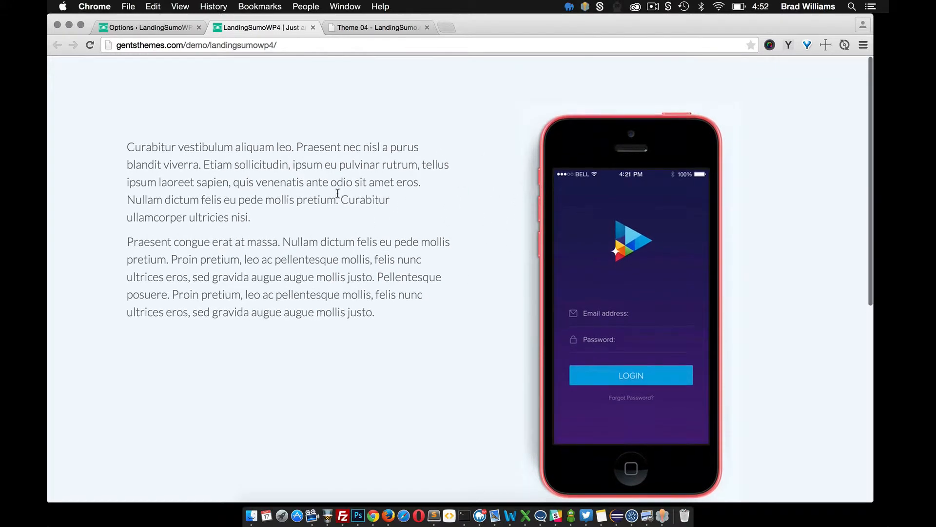
scroll(418, 233, down, 4)
scroll(418, 235, up, 4)
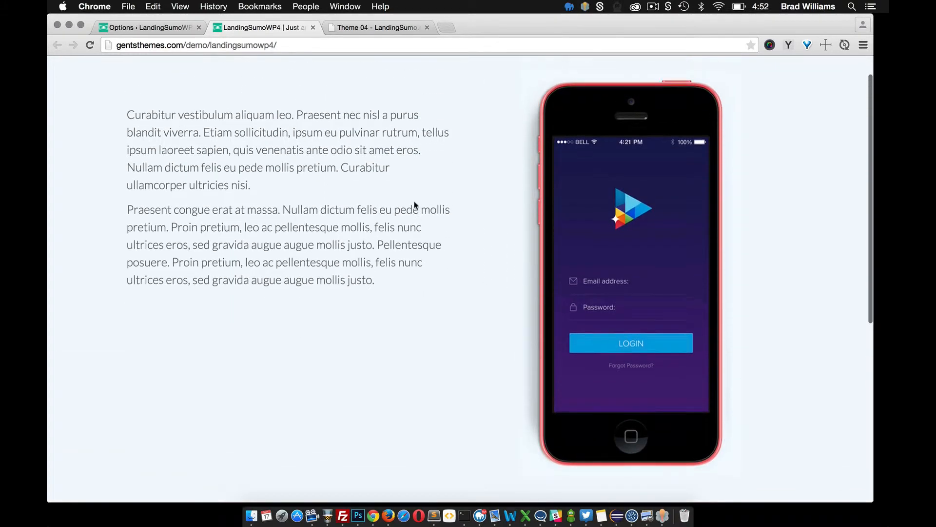
Examine the section order in the Theme 04 HTML template for comparison
click(361, 27)
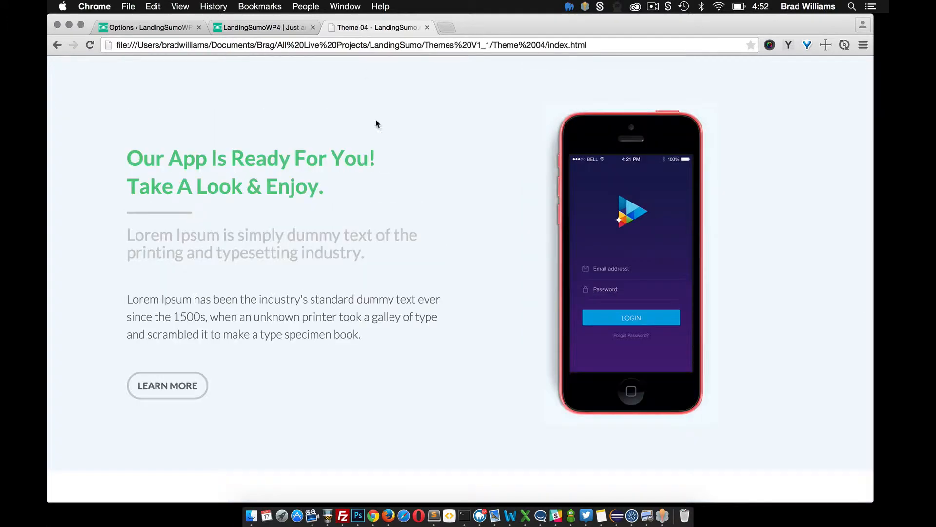
scroll(389, 167, down, 8)
scroll(389, 168, down, 2)
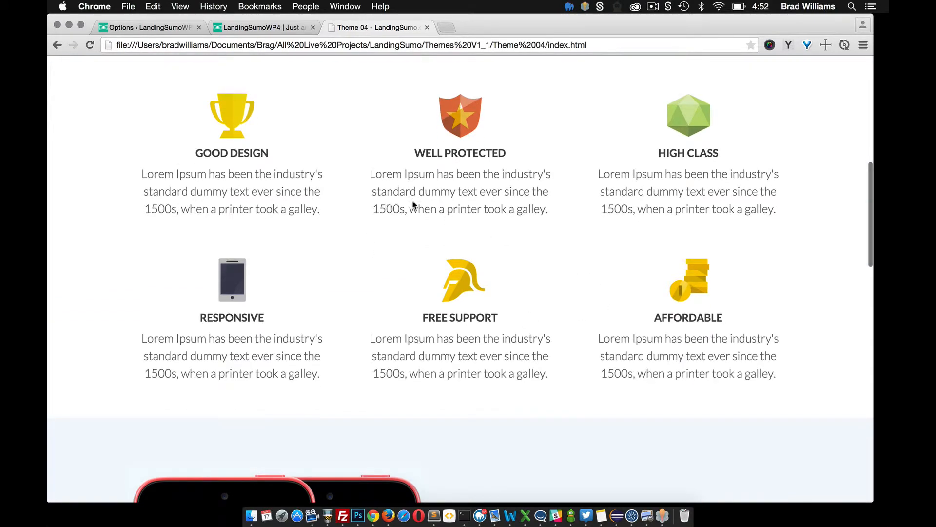
Move the Services section above Left Image in the enabled homepage layout and save the theme options
click(129, 28)
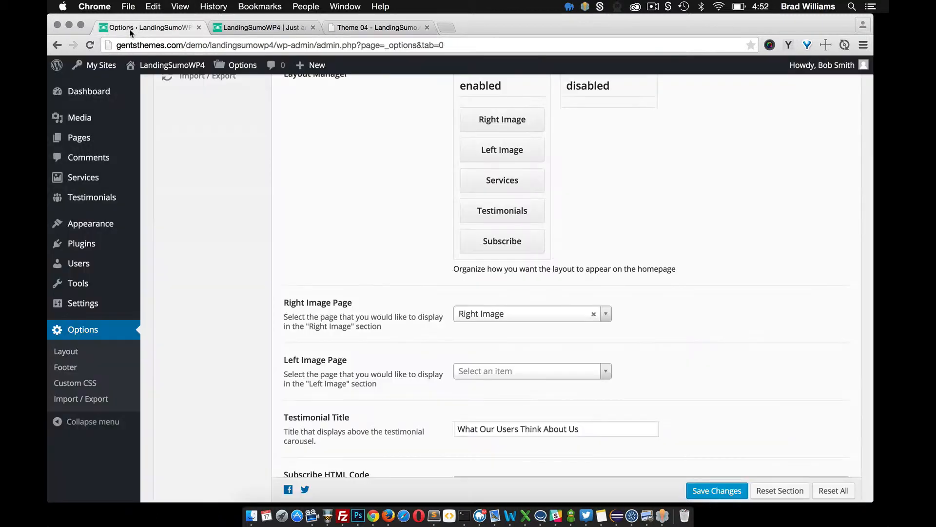
scroll(351, 170, up, 3)
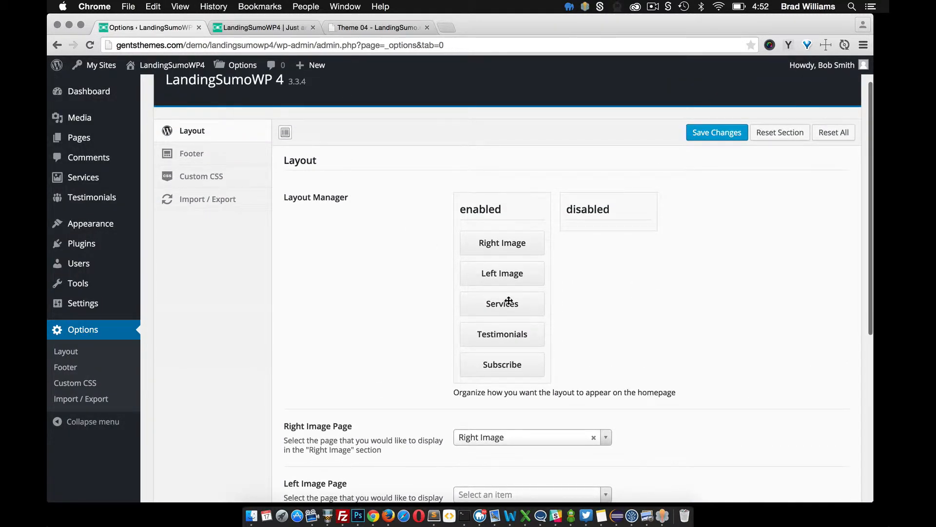
drag(498, 304, 500, 272)
scroll(394, 279, down, 2)
scroll(394, 279, up, 1)
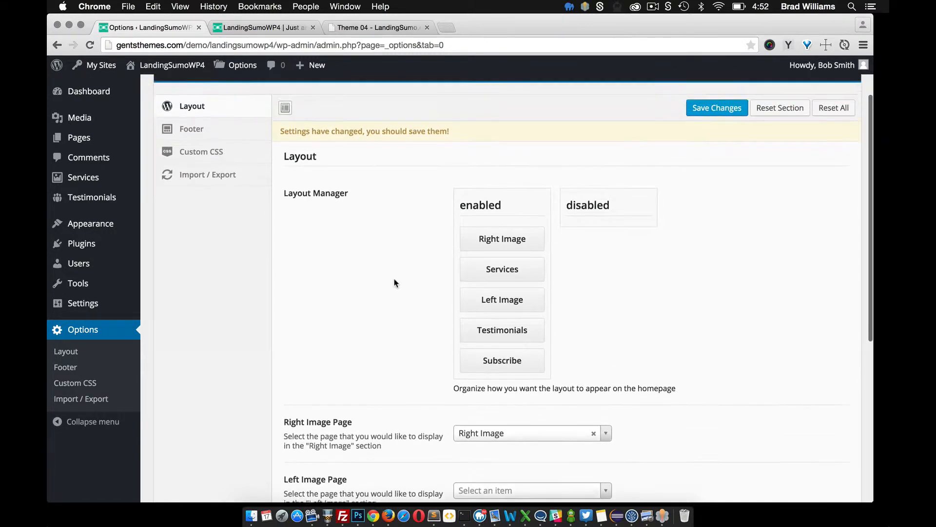
click(732, 113)
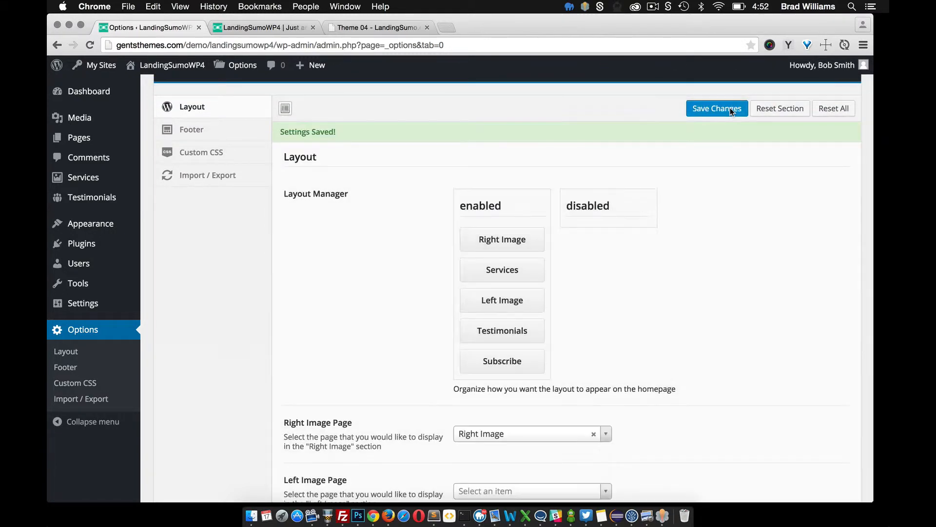
Start a new service entry and review the service blocks in the Theme 04 template as reference
mouse_move(79, 185)
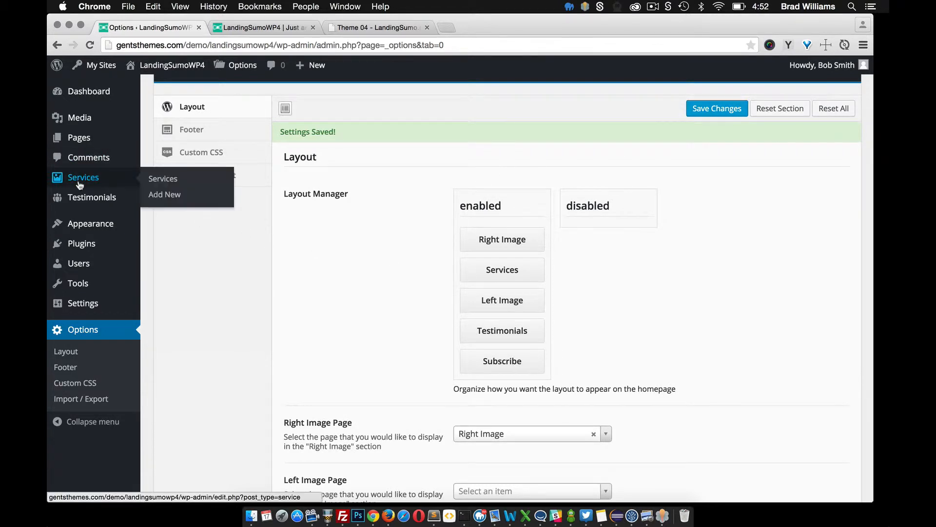
click(161, 199)
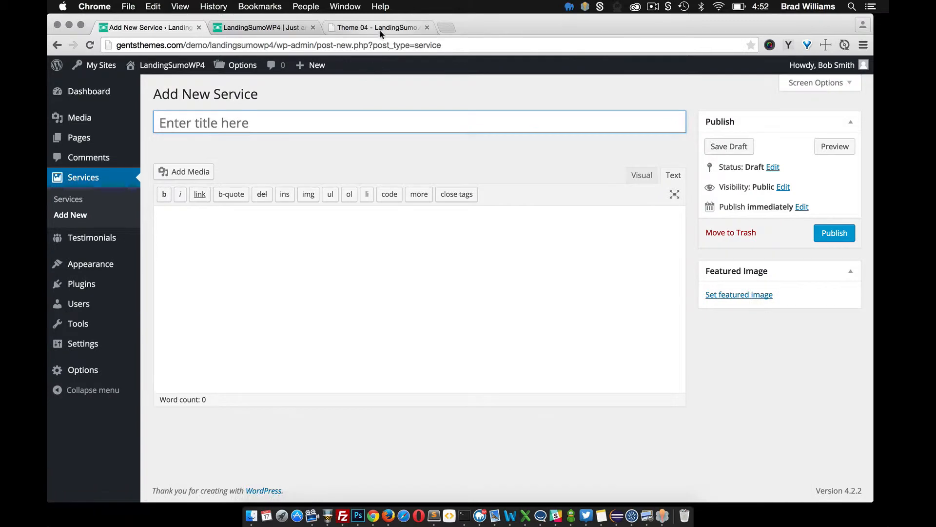
click(380, 28)
scroll(373, 195, down, 1)
scroll(372, 195, up, 4)
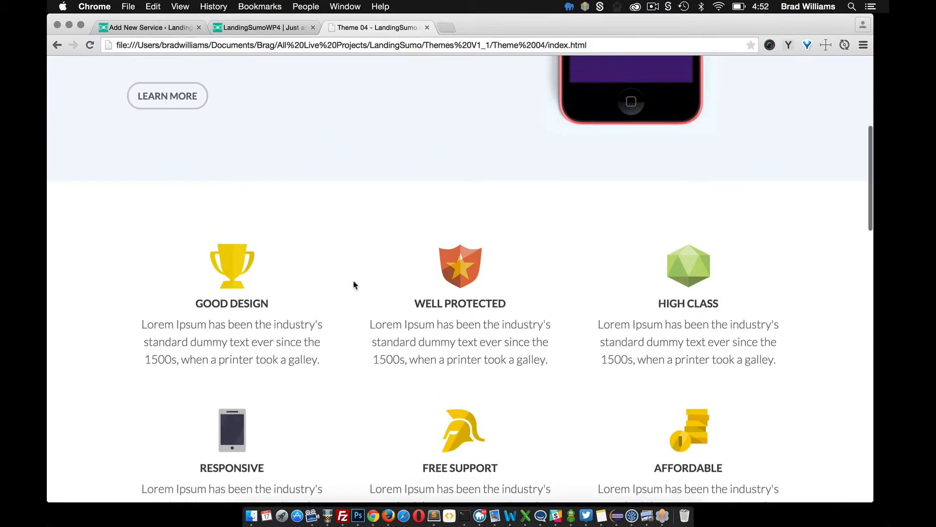
scroll(626, 314, up, 5)
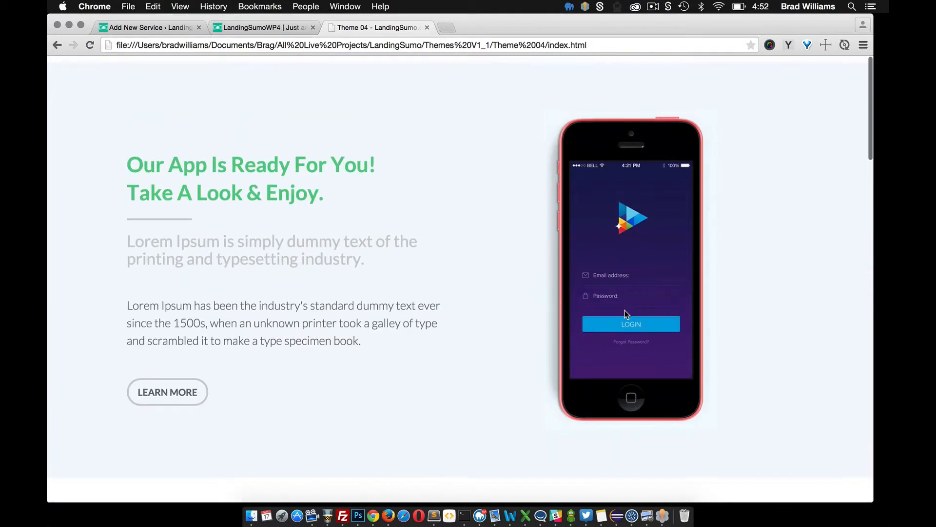
scroll(625, 315, down, 6)
scroll(481, 261, down, 1)
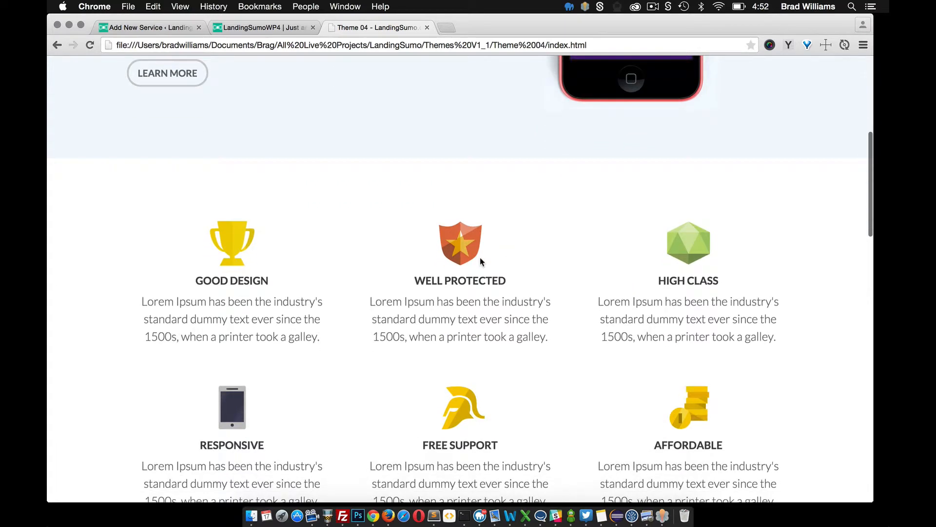
click(256, 27)
Title the new service "Good Design" and fill its body with one paragraph of lorem ipsum placeholder text
click(151, 28)
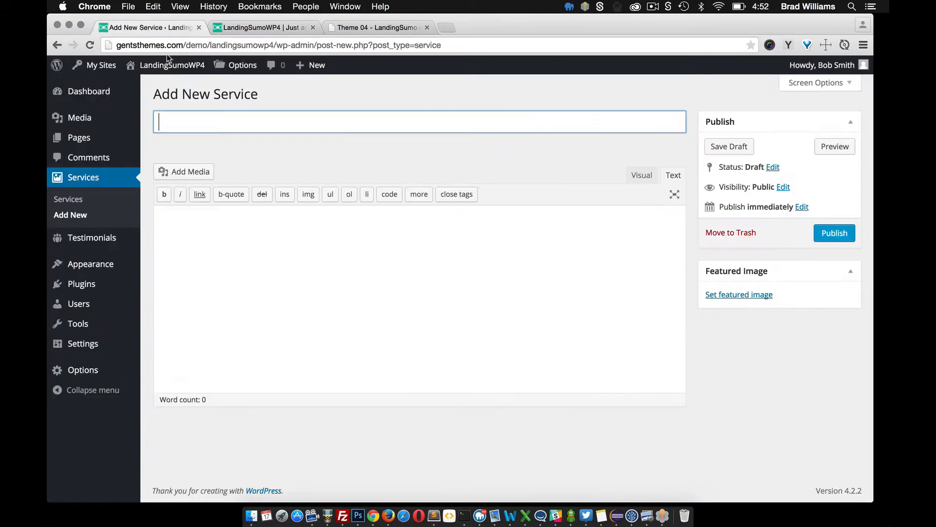
text(Goo)
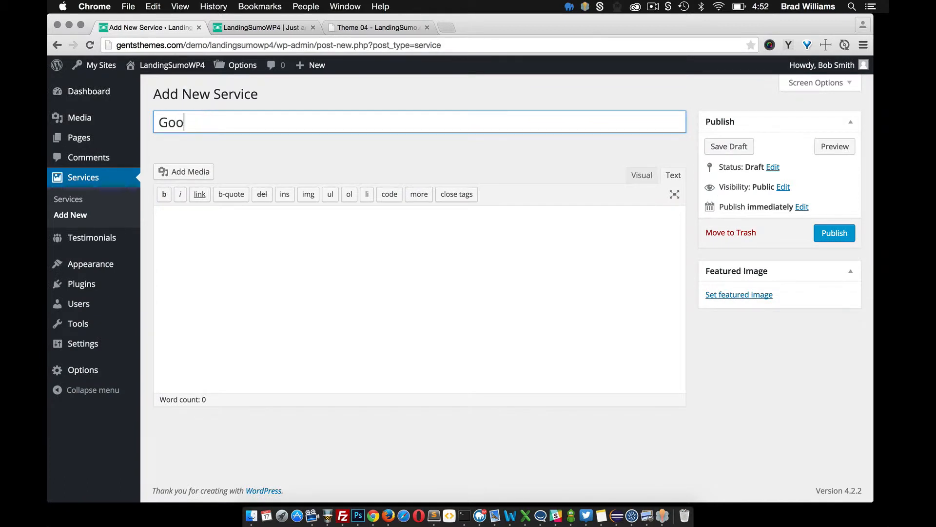
text(d Design)
click(207, 218)
click(788, 45)
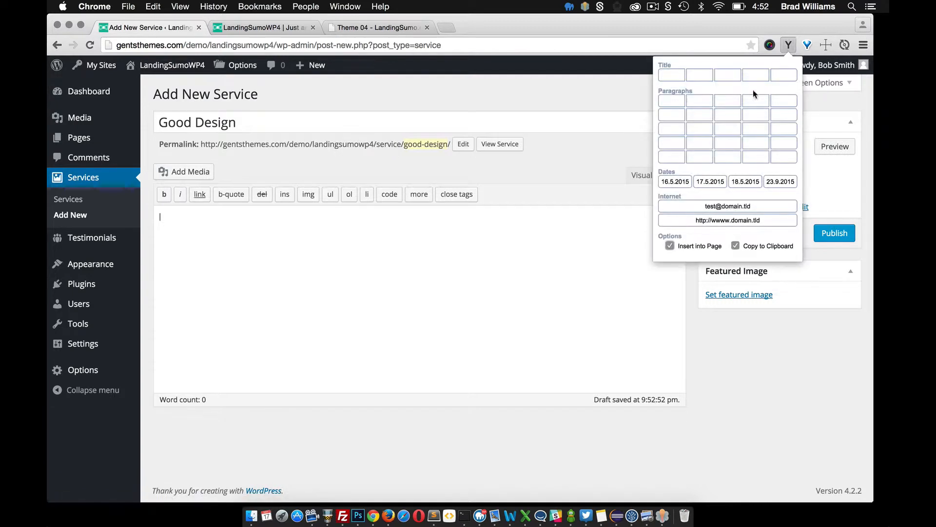
click(755, 100)
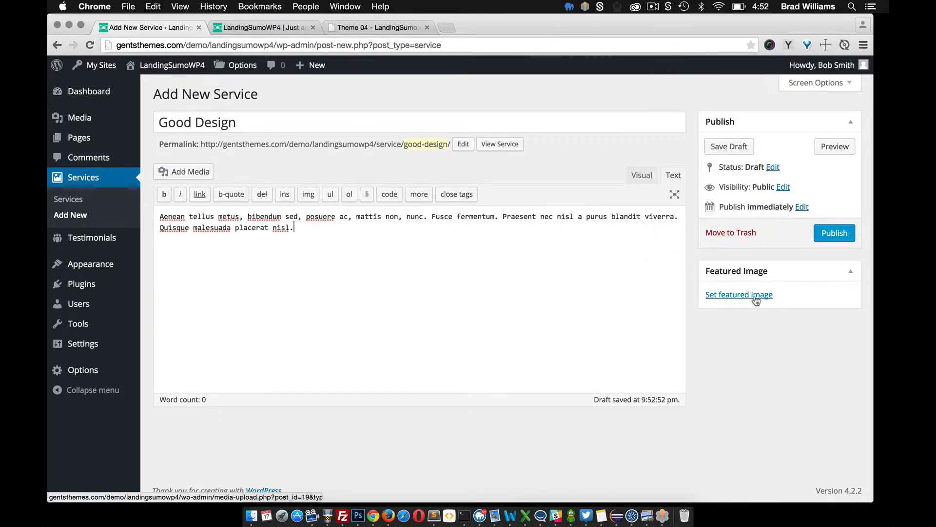
Set the shield icon ico-01.png as the Good Design service's featured image and publish the service
click(755, 294)
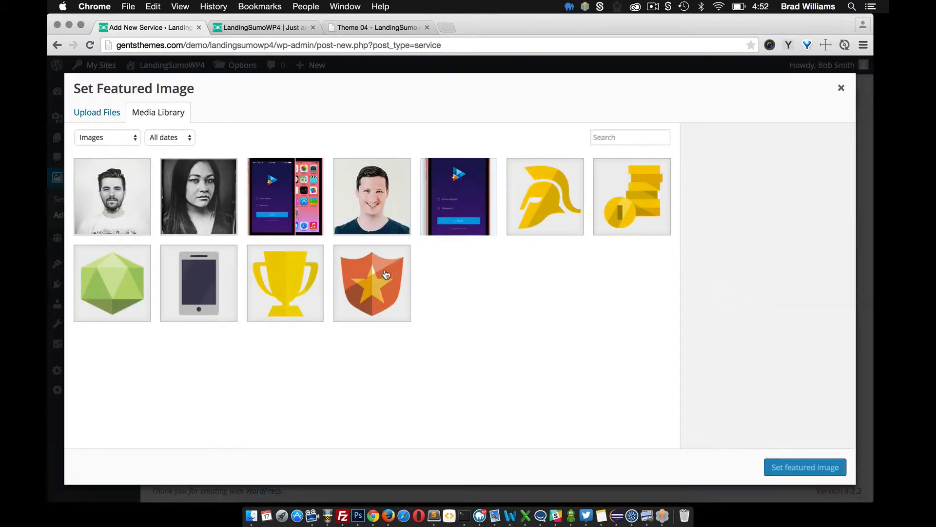
click(369, 278)
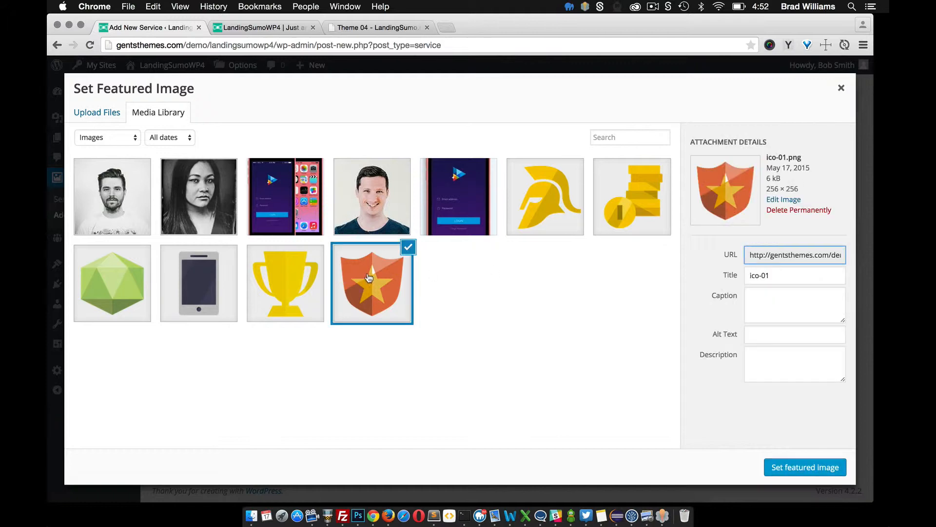
click(796, 467)
click(838, 235)
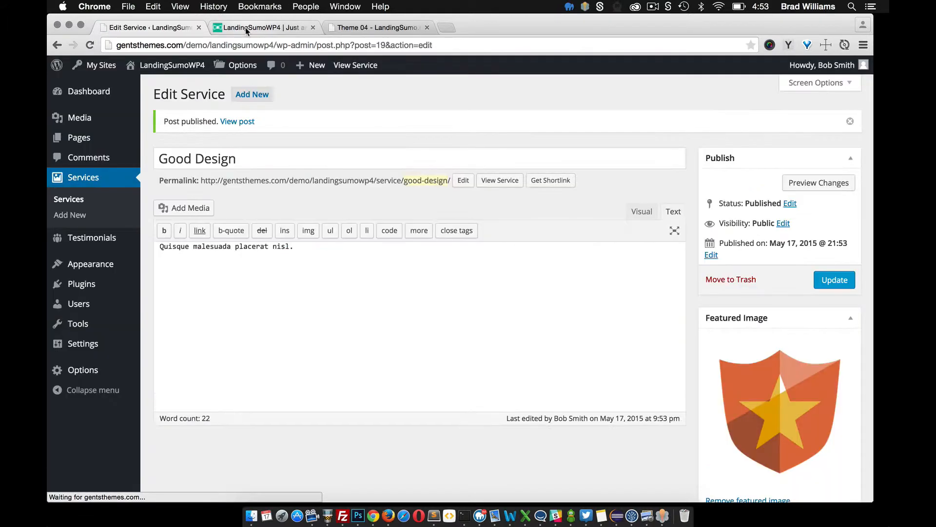
Reload the live homepage and check how the Good Design service displays in the Services section
click(244, 27)
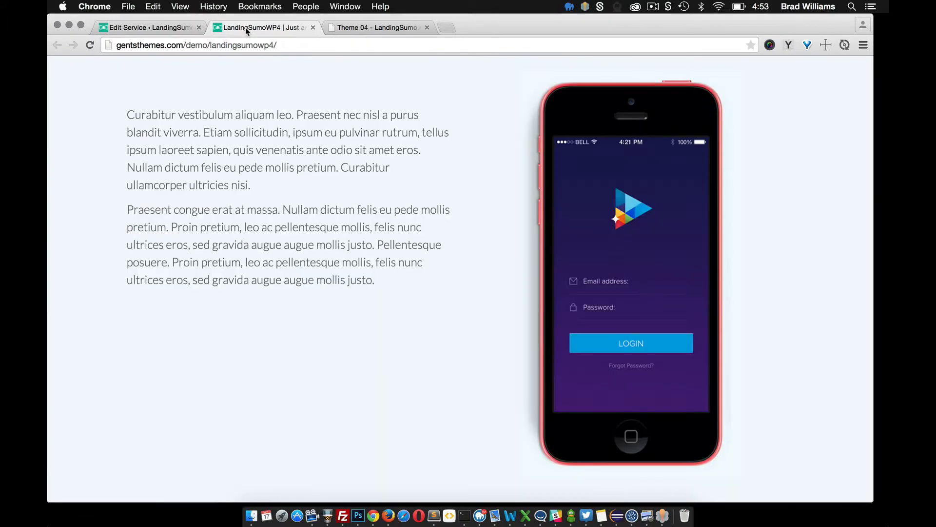
click(87, 46)
scroll(159, 153, down, 10)
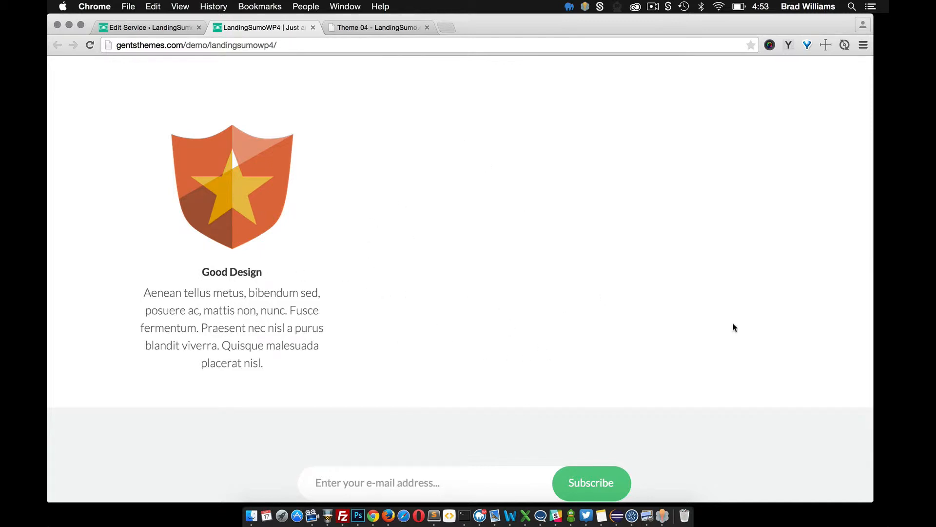
Review the services grid and the two-phone image section in the Theme 04 template, comparing them with the live homepage
click(360, 27)
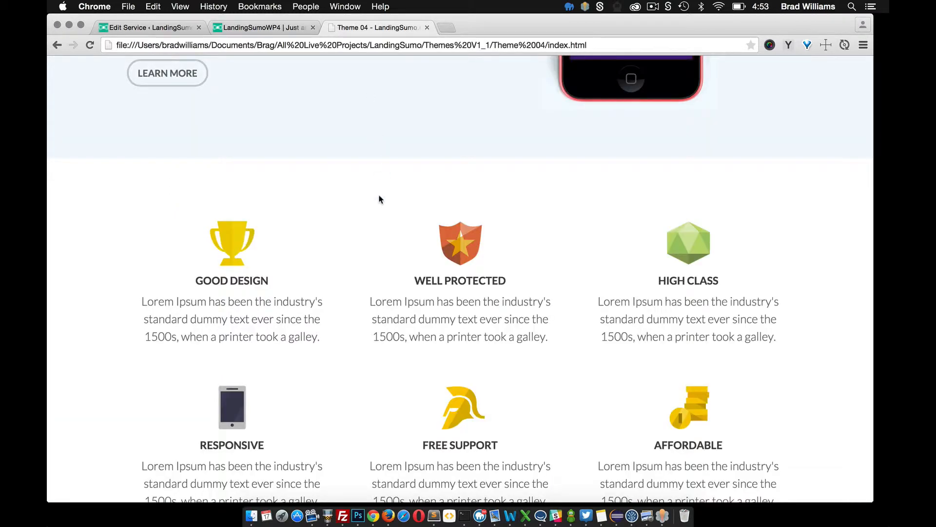
scroll(380, 199, down, 3)
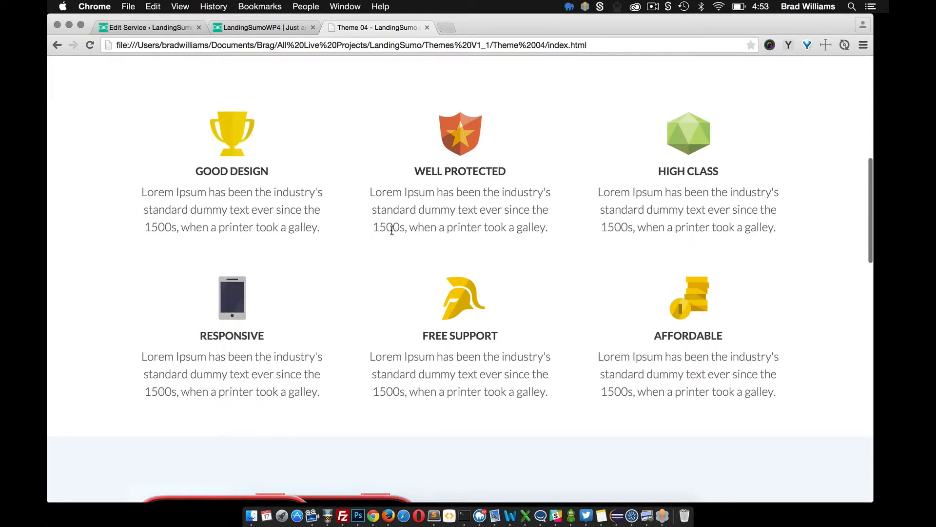
scroll(442, 291, down, 10)
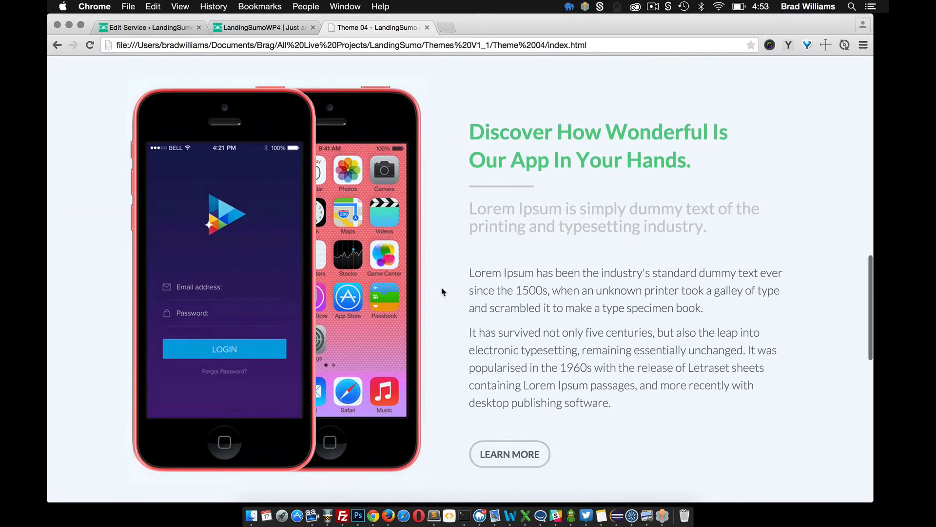
scroll(418, 241, up, 2)
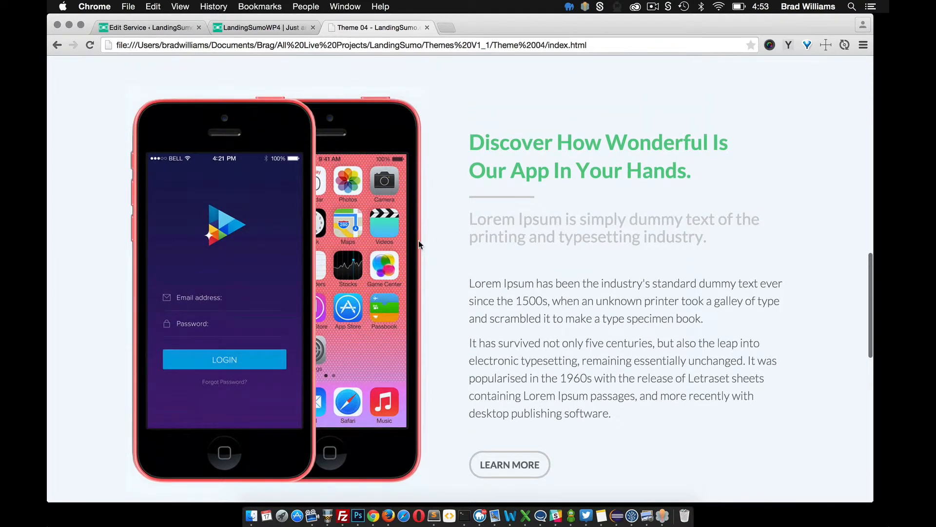
click(233, 28)
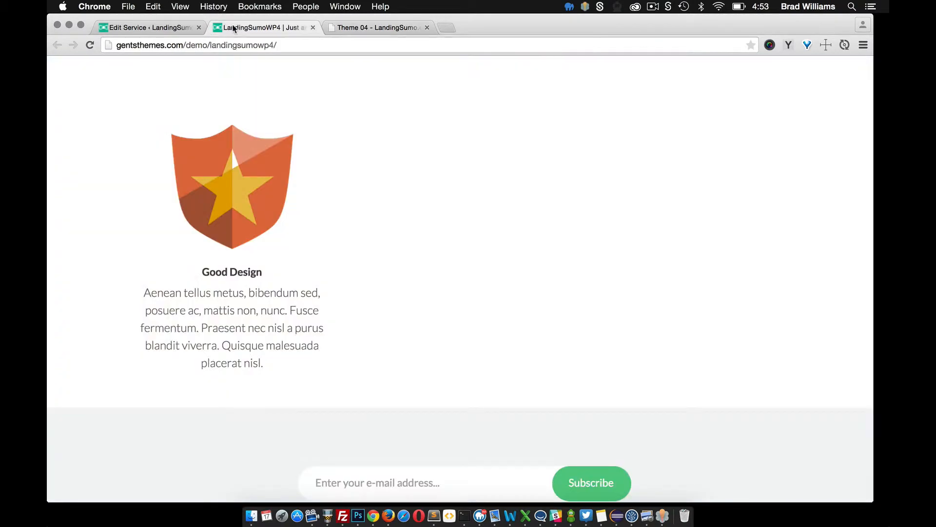
Create a new page titled "Left Image" and fill its body with two paragraphs of lorem ipsum placeholder text
click(132, 28)
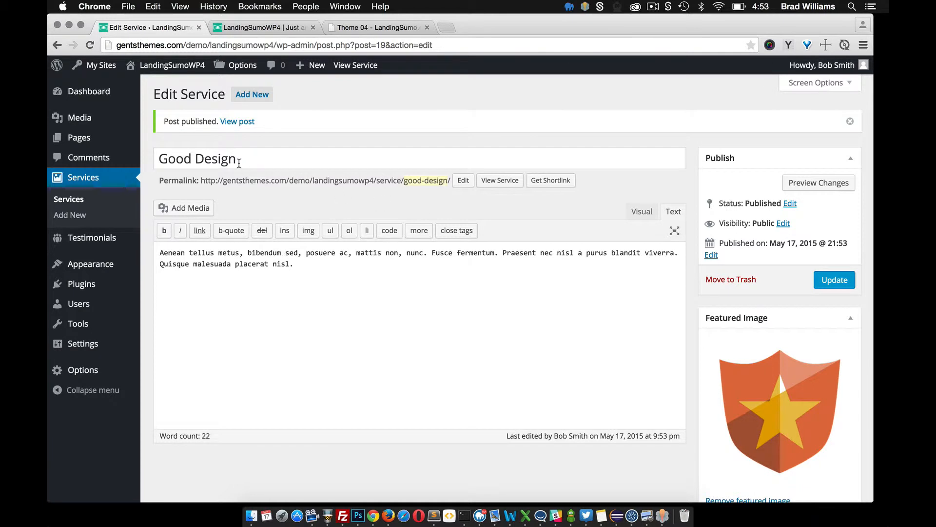
mouse_move(90, 143)
click(162, 155)
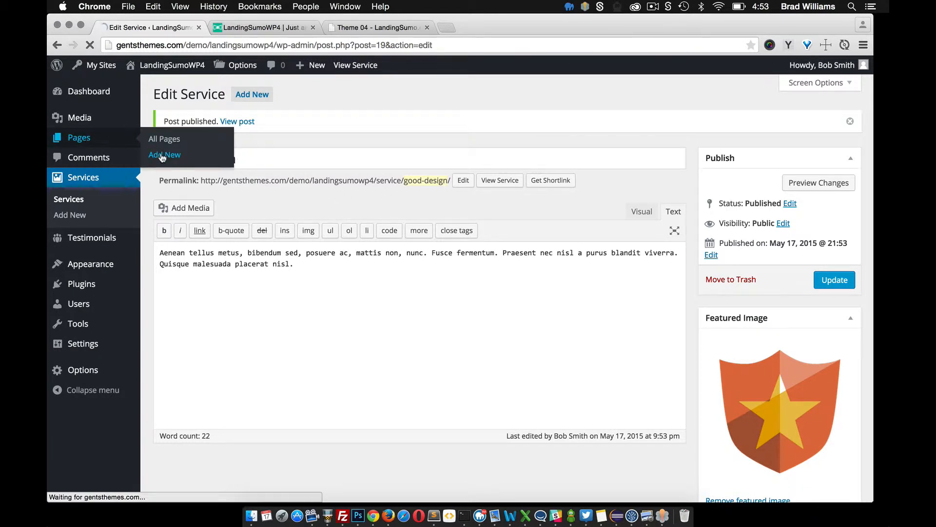
click(203, 121)
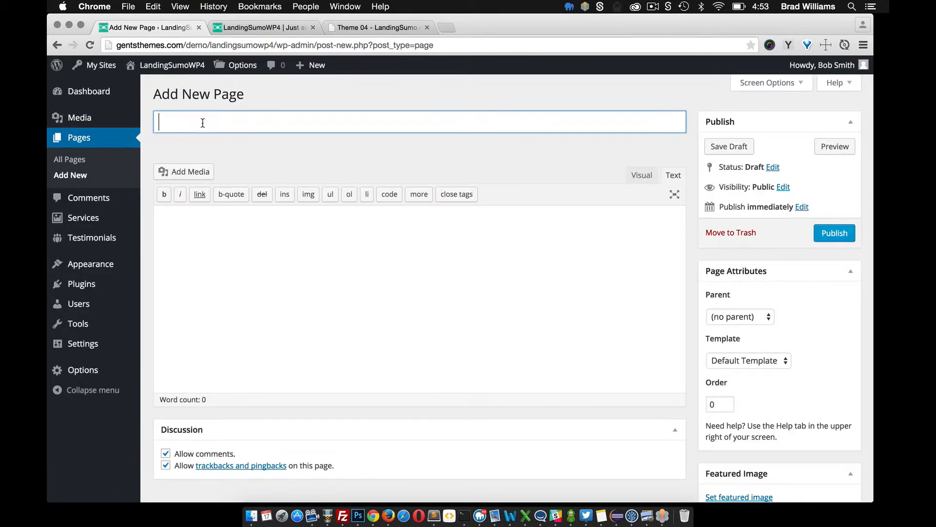
text(Left Image)
click(211, 282)
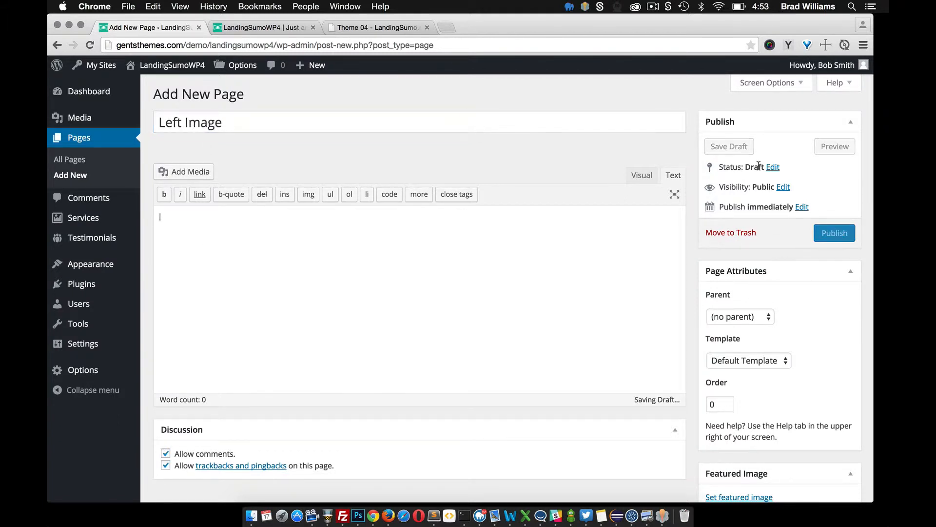
click(807, 45)
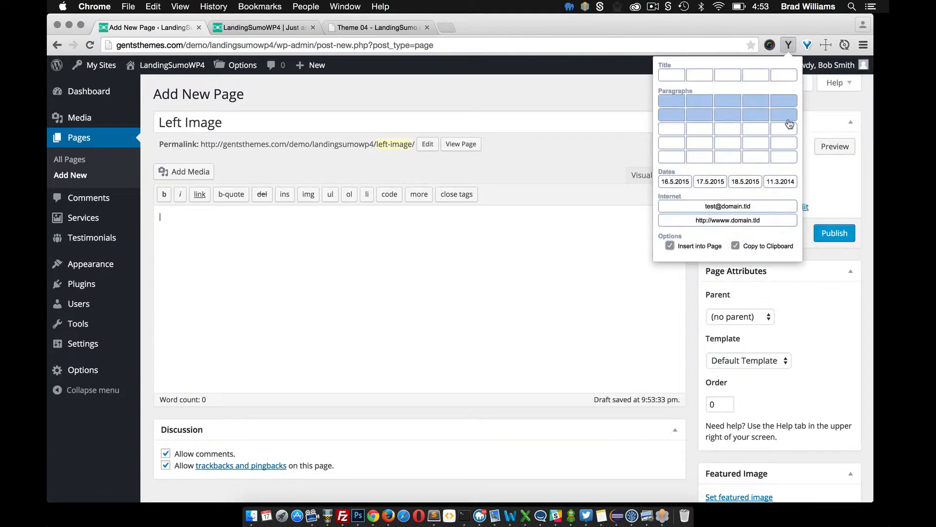
click(788, 121)
Set two-phone.jpg as the Left Image page's featured image and publish the page
scroll(764, 336, down, 3)
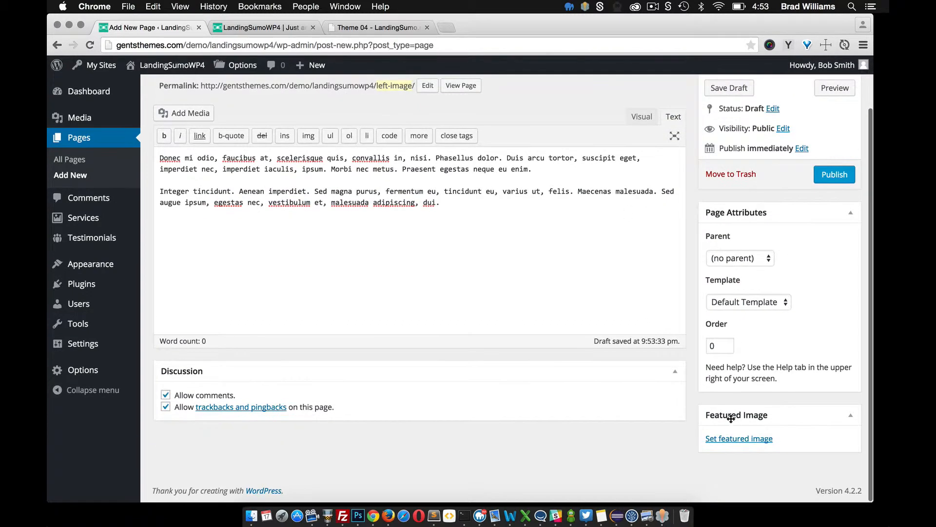
click(734, 441)
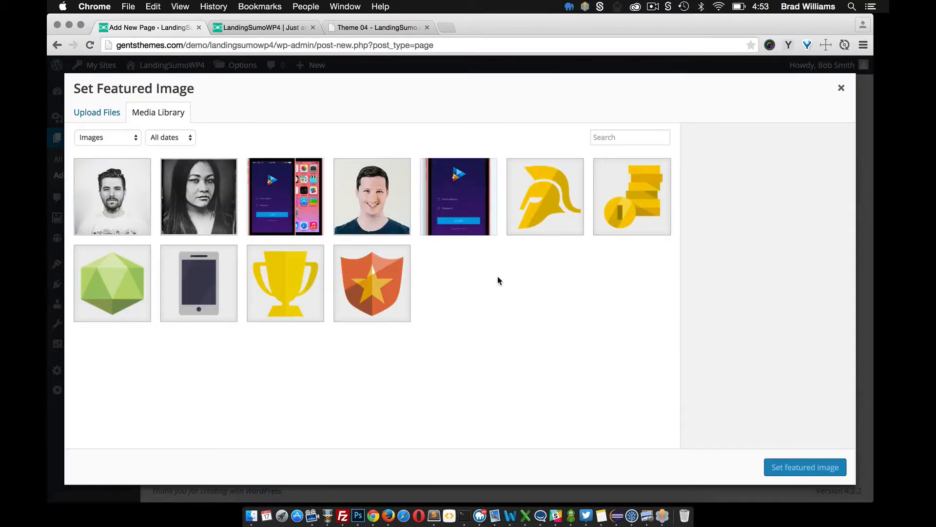
click(282, 212)
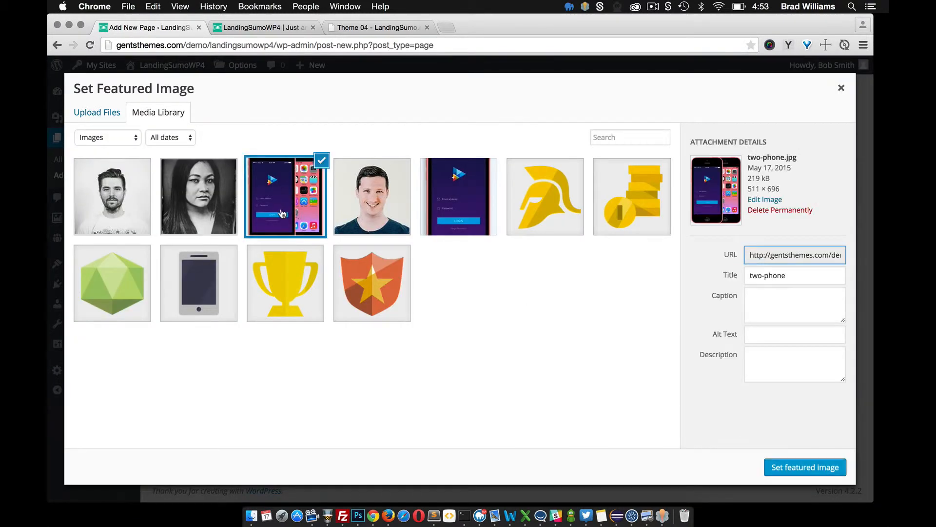
click(804, 467)
click(834, 176)
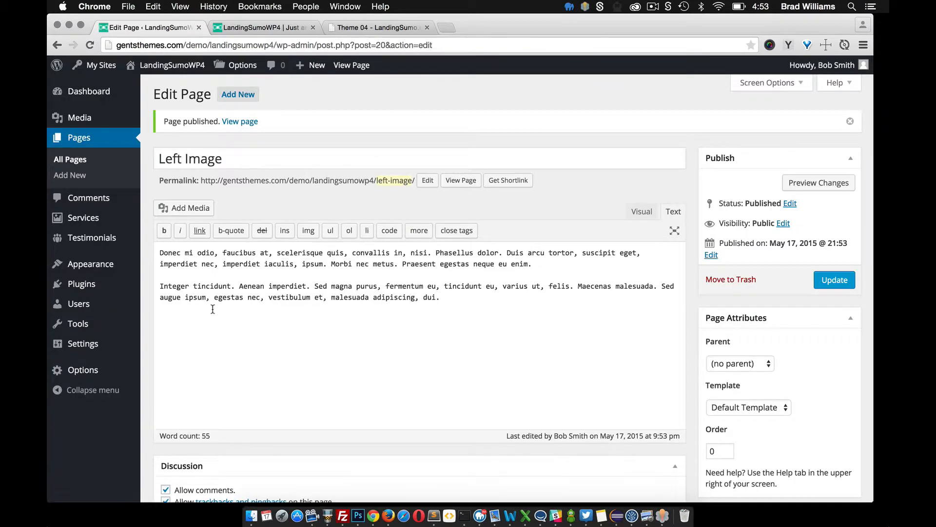
Assign the Left Image page to the Left Image section in the theme's layout options and save the changes
mouse_move(107, 378)
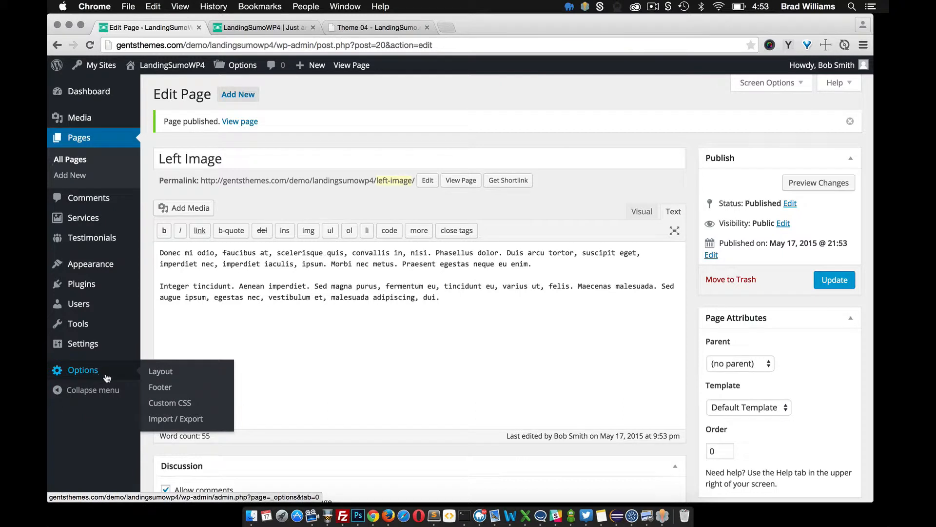
click(164, 372)
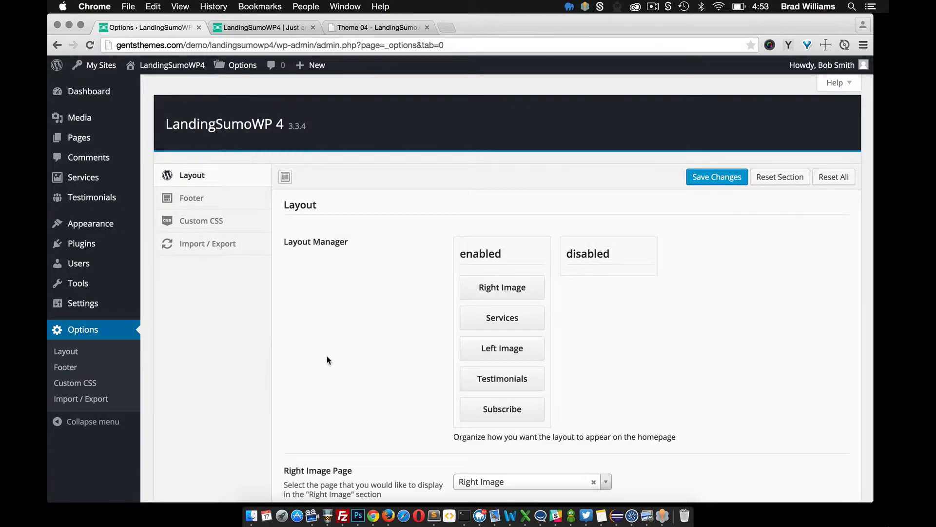
scroll(331, 356, down, 10)
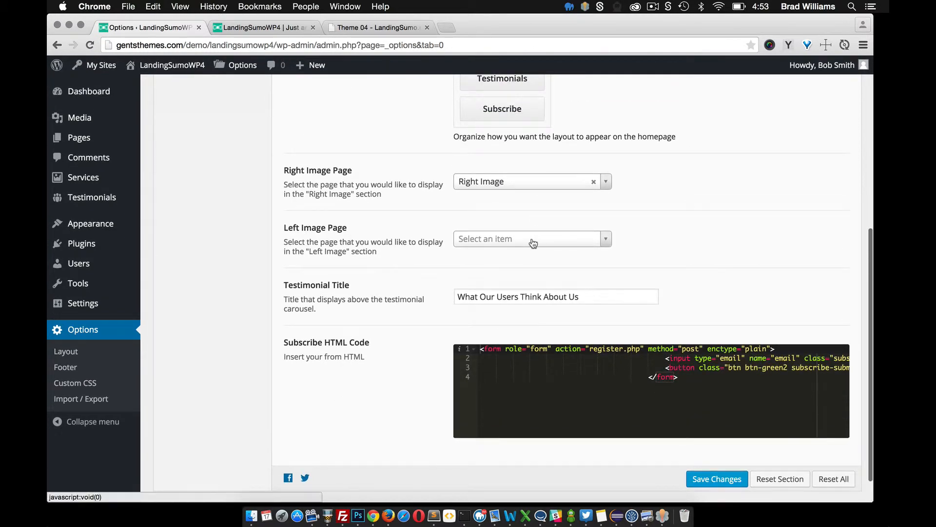
click(533, 239)
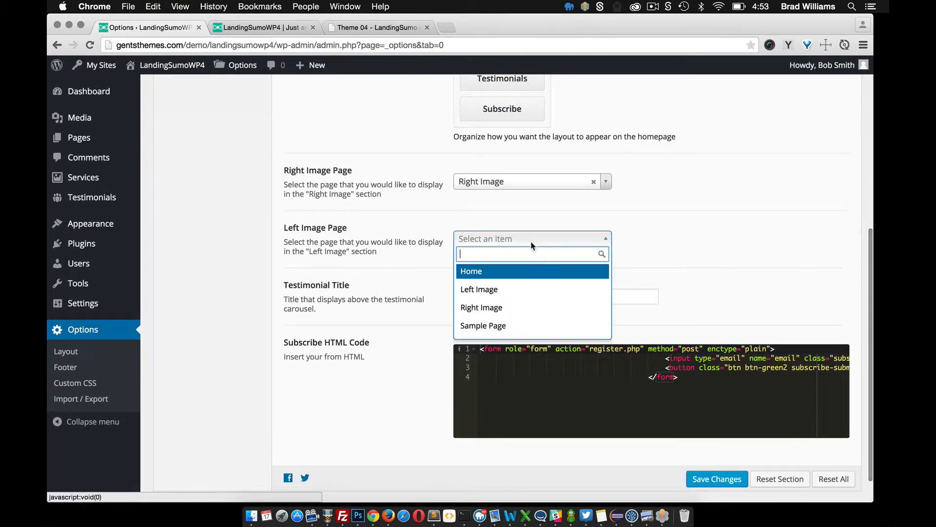
click(527, 293)
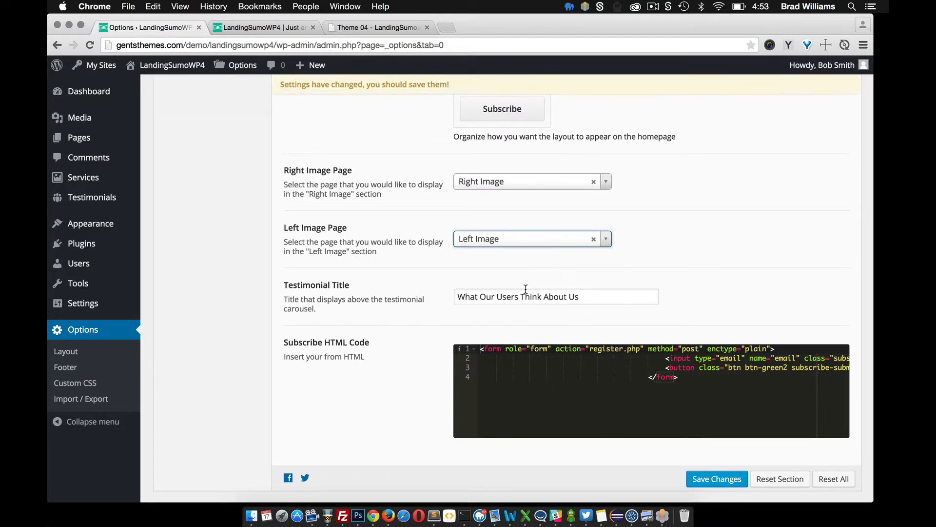
click(714, 480)
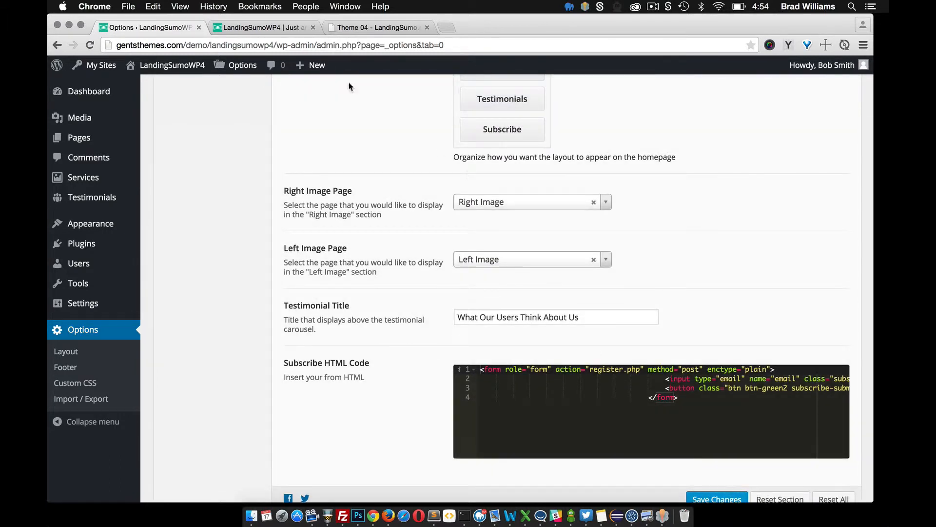
Reload the live homepage and check how the Left Image section displays its phone picture and text
click(237, 27)
click(93, 45)
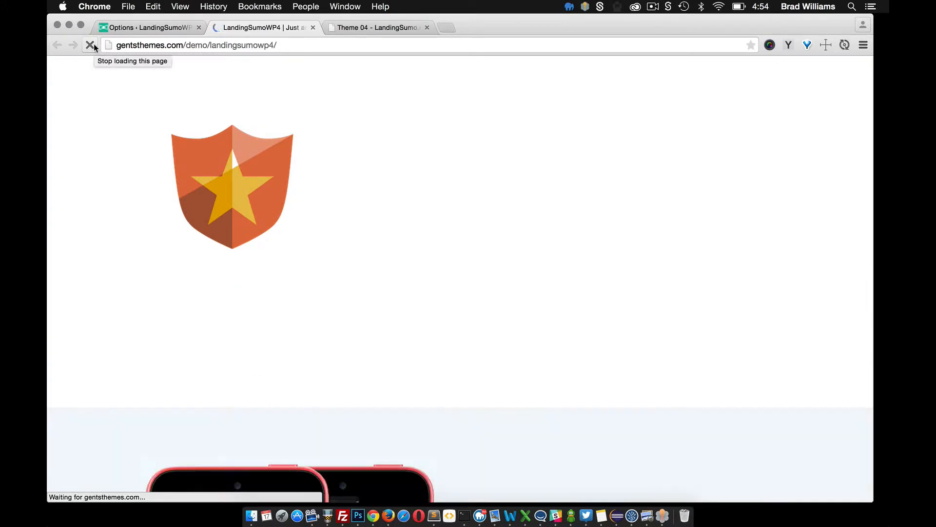
scroll(203, 168, down, 3)
scroll(203, 168, down, 6)
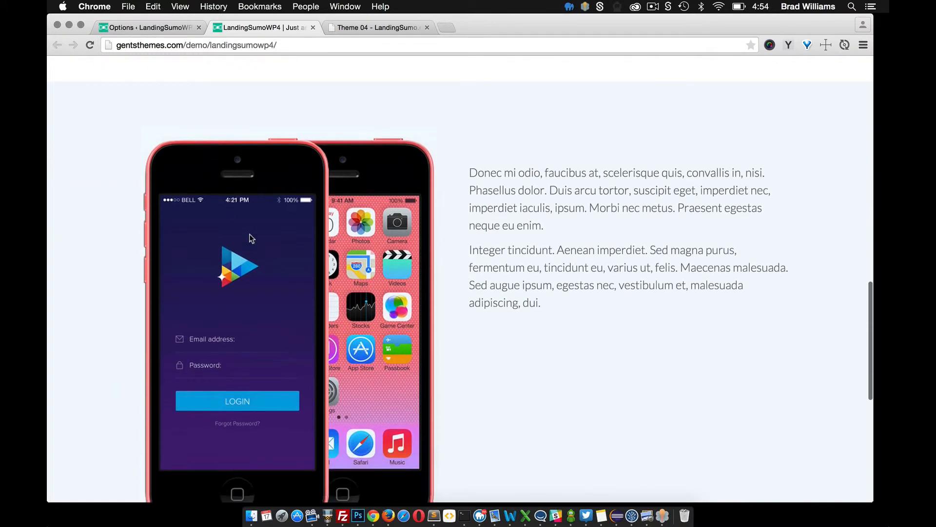
scroll(250, 238, up, 1)
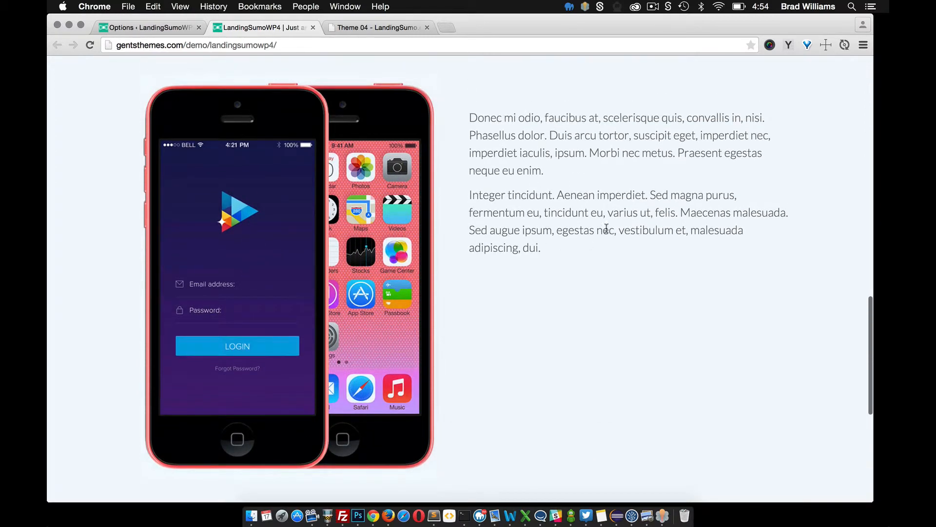
scroll(573, 224, up, 3)
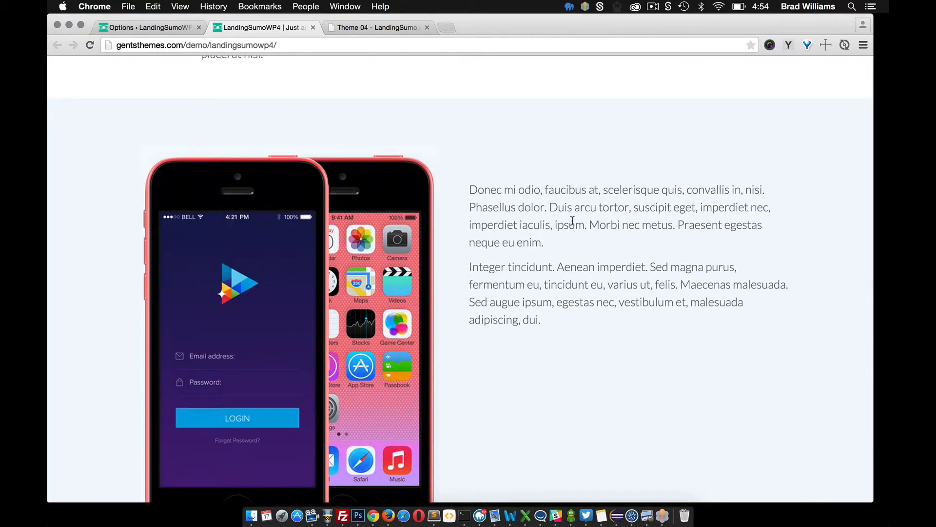
scroll(591, 273, down, 5)
scroll(592, 273, up, 10)
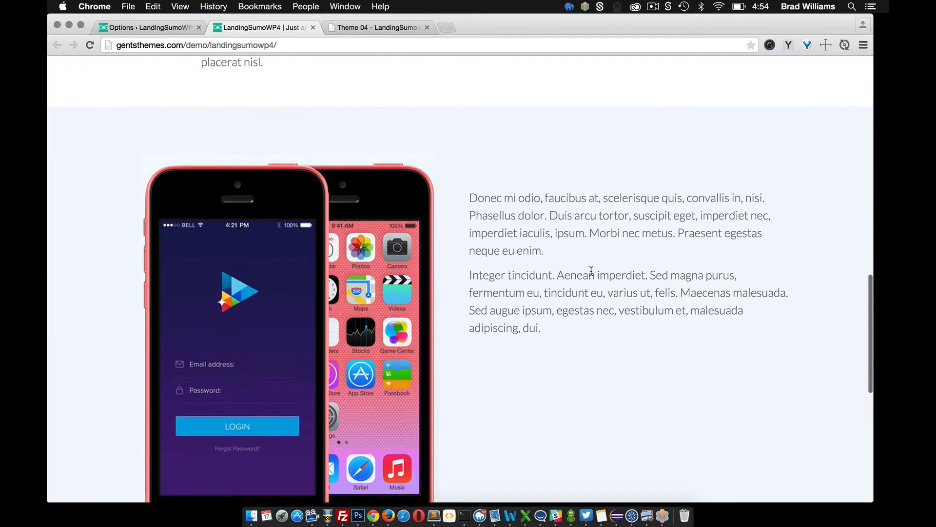
scroll(590, 270, up, 10)
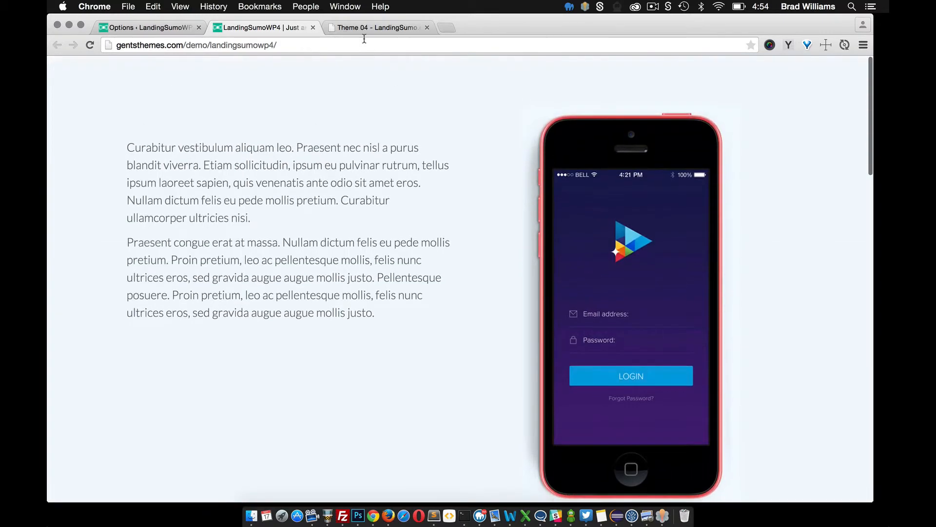
Review the "What Our Users Think About Us" testimonial section in the Theme 04 template as reference
click(351, 28)
scroll(408, 159, down, 10)
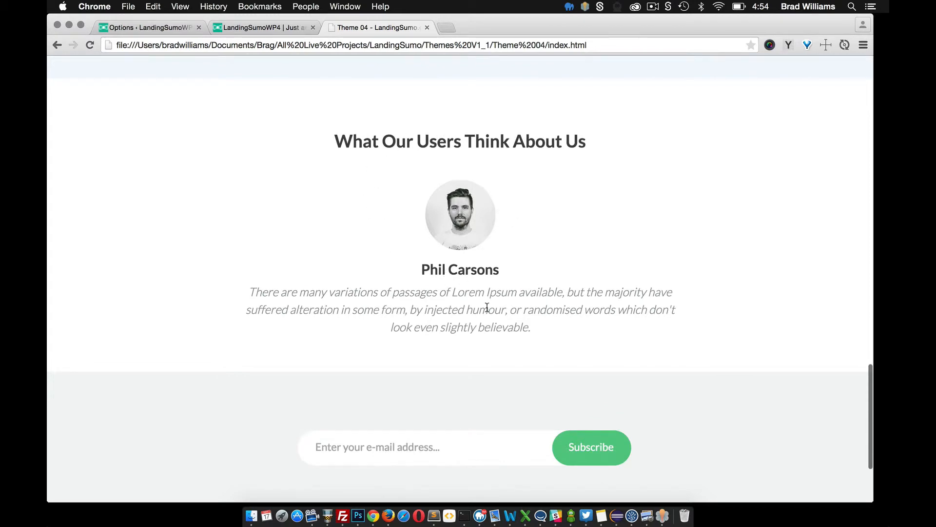
scroll(486, 308, up, 5)
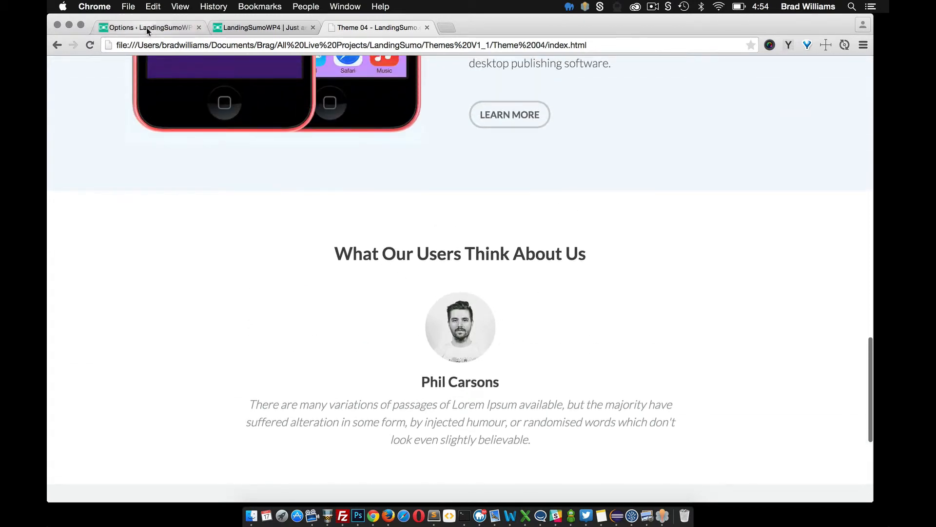
Create a new testimonial titled with the reviewer's full name and fill its body with one paragraph of lorem ipsum text
click(146, 27)
scroll(323, 186, up, 8)
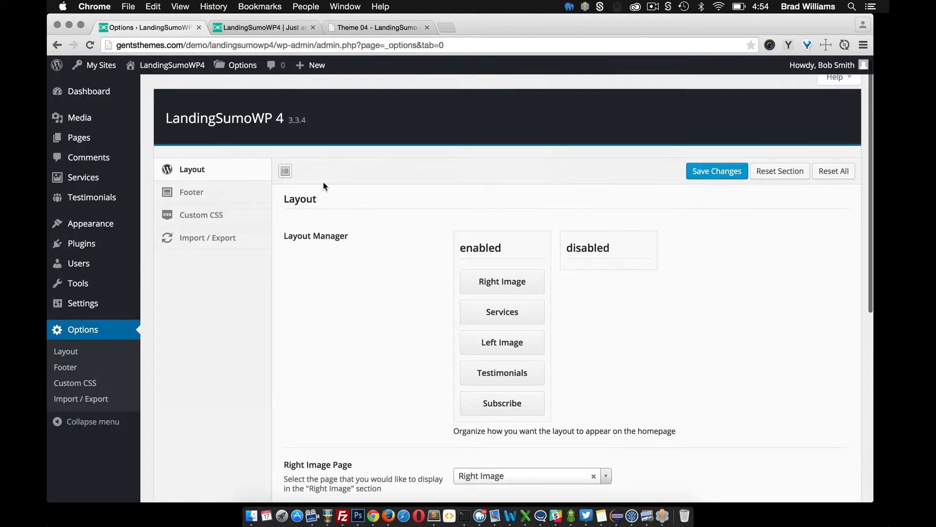
scroll(323, 186, down, 1)
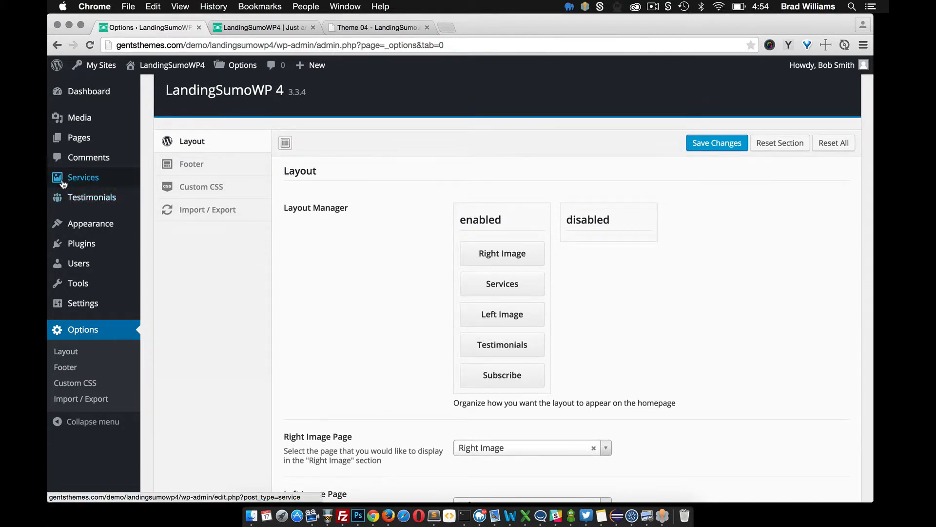
mouse_move(83, 205)
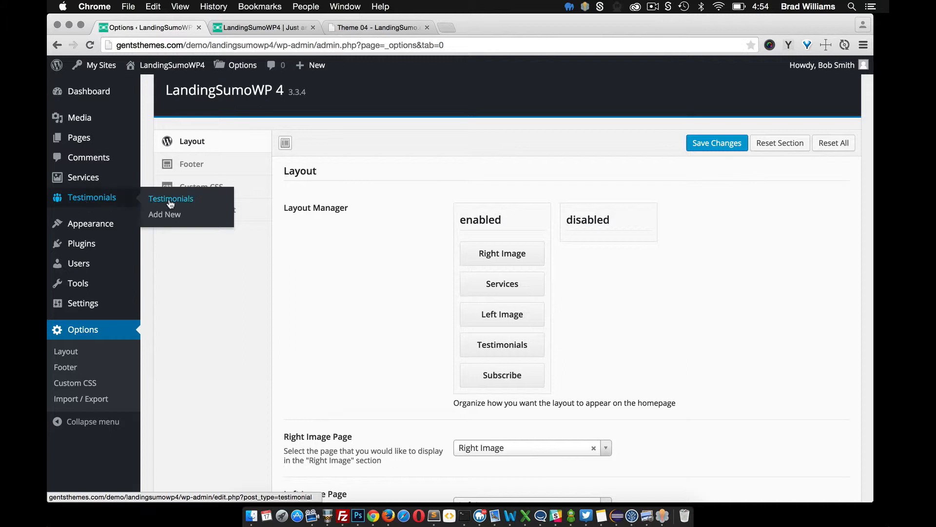
click(169, 218)
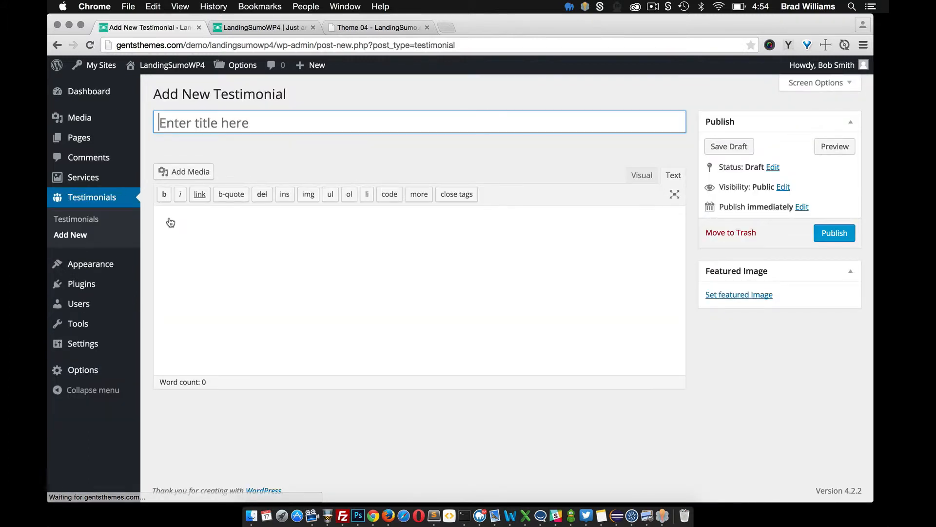
click(217, 123)
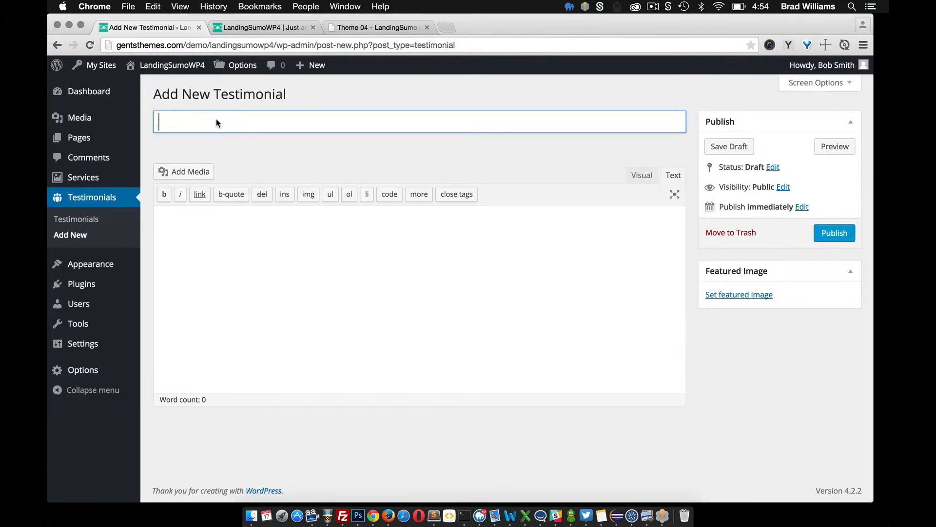
text(Bob Smith)
click(499, 272)
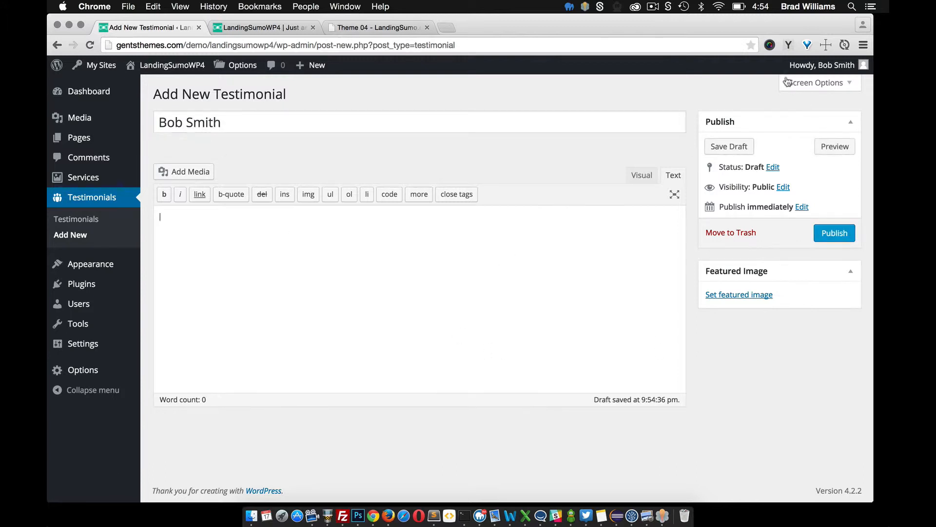
click(788, 44)
click(789, 100)
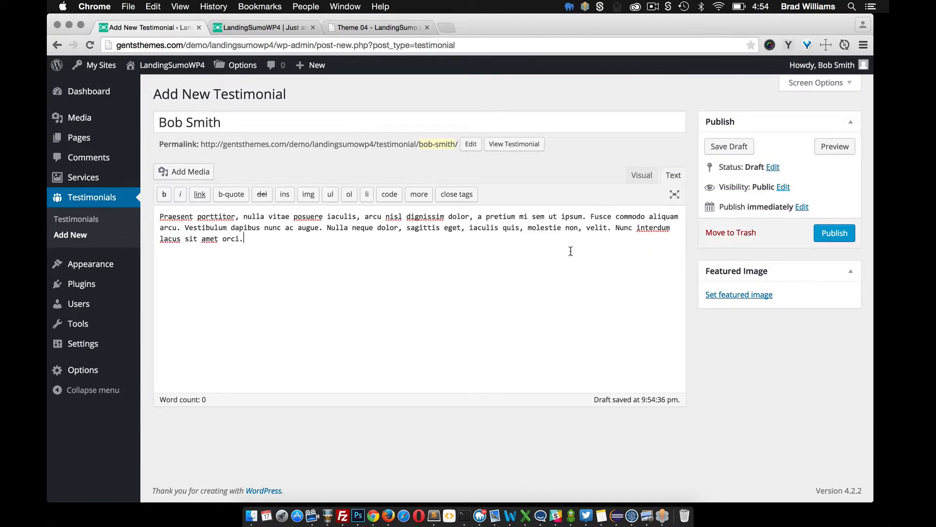
Set the bearded man's black-and-white portrait from the media library as the testimonial's featured image and publish the testimonial
click(738, 295)
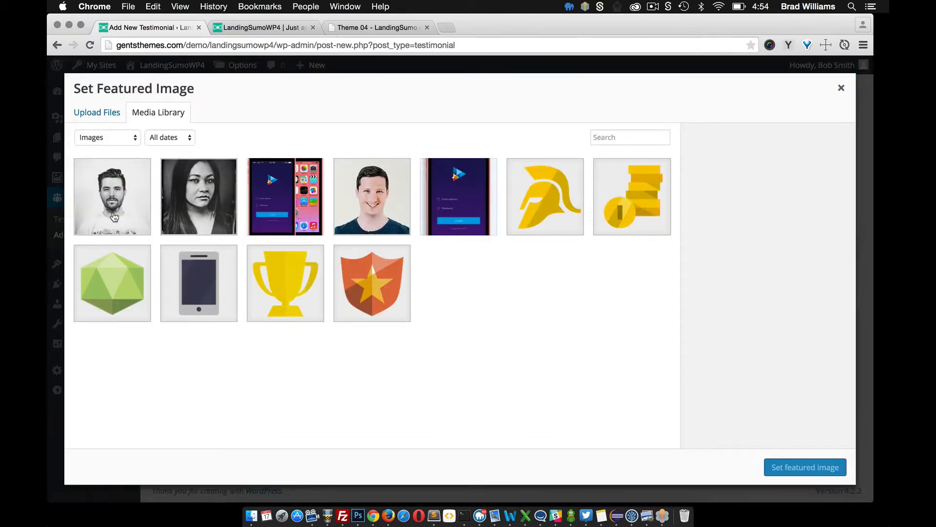
click(114, 216)
click(775, 466)
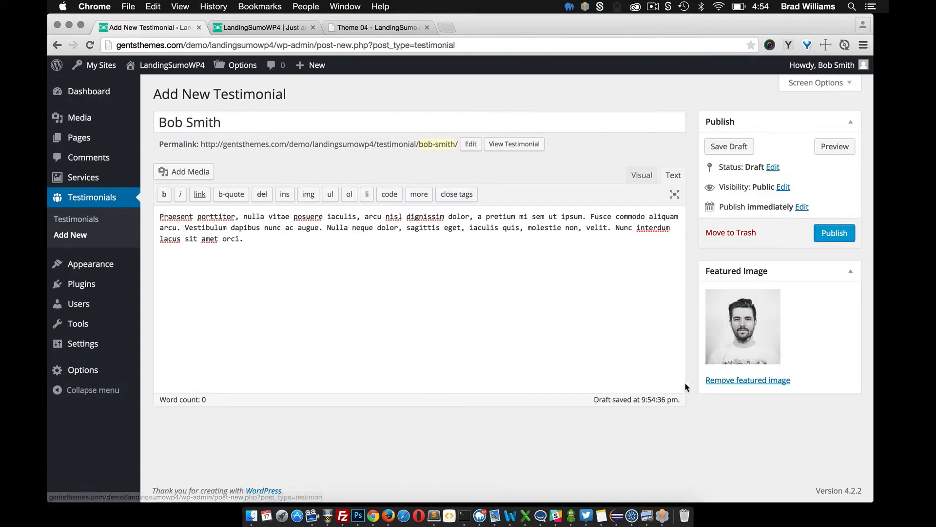
click(835, 234)
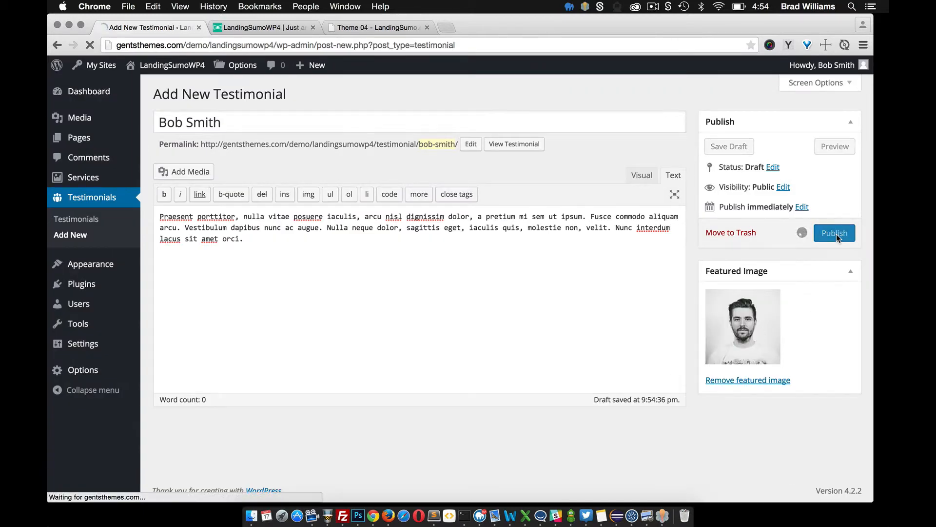
Reload the live homepage and check the heading, portrait, name and text of the testimonial section
click(264, 29)
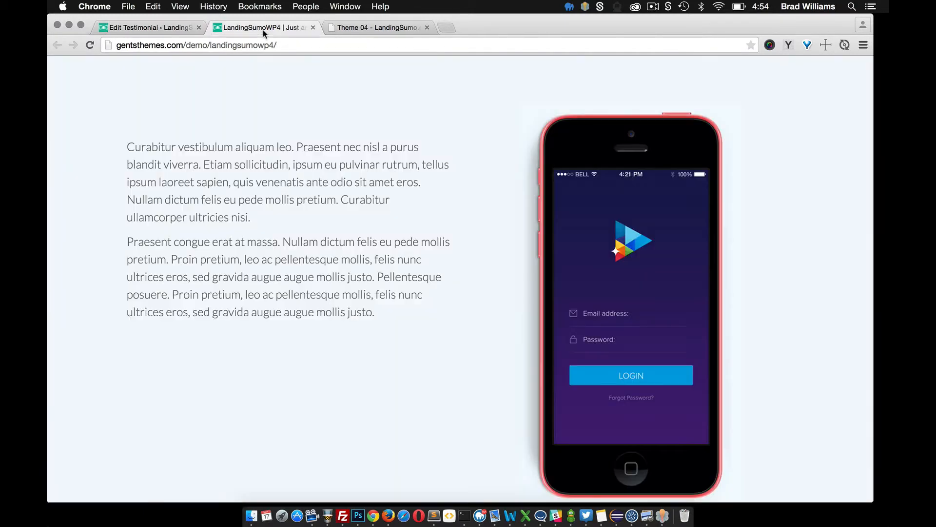
click(90, 46)
scroll(228, 164, down, 2)
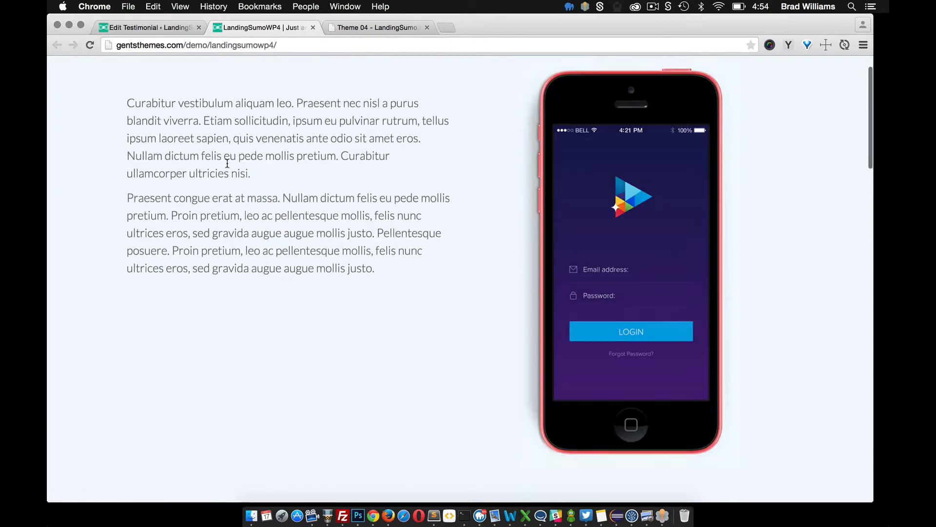
scroll(355, 293, down, 20)
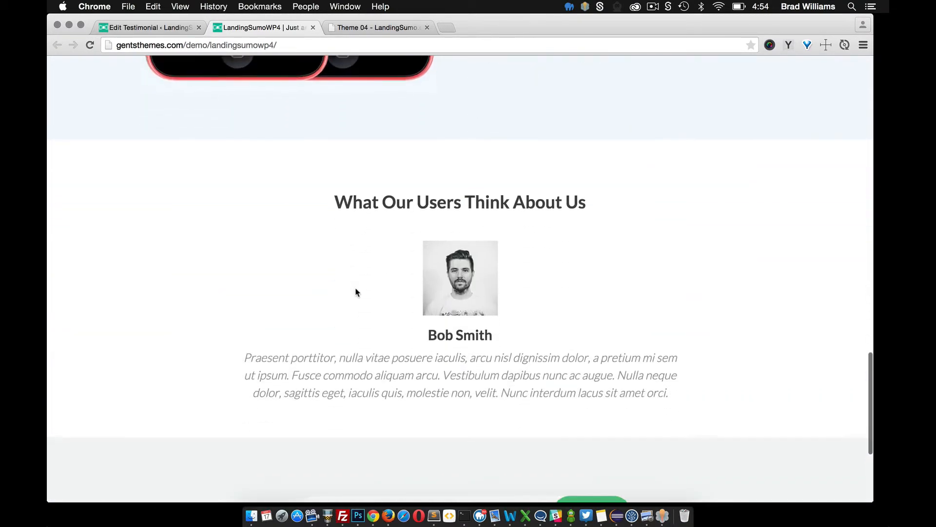
scroll(360, 298, down, 1)
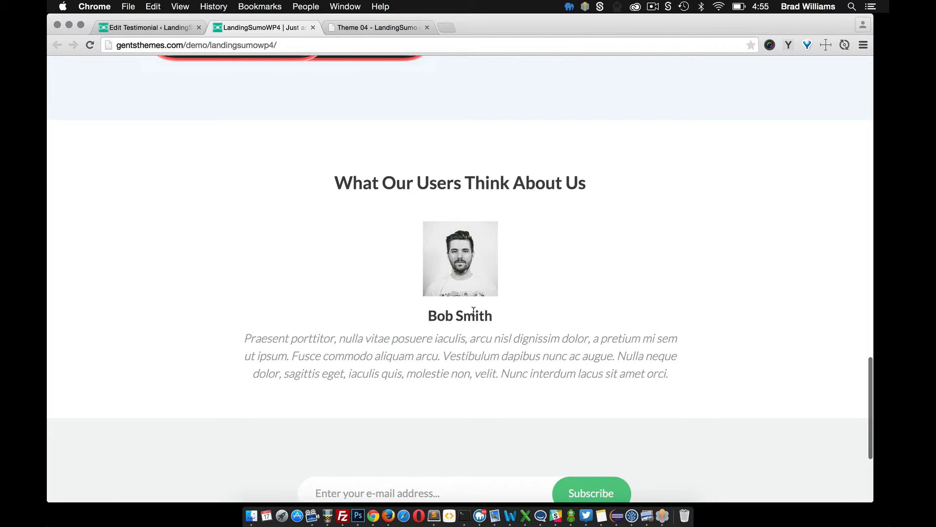
drag(341, 181, 479, 172)
click(470, 168)
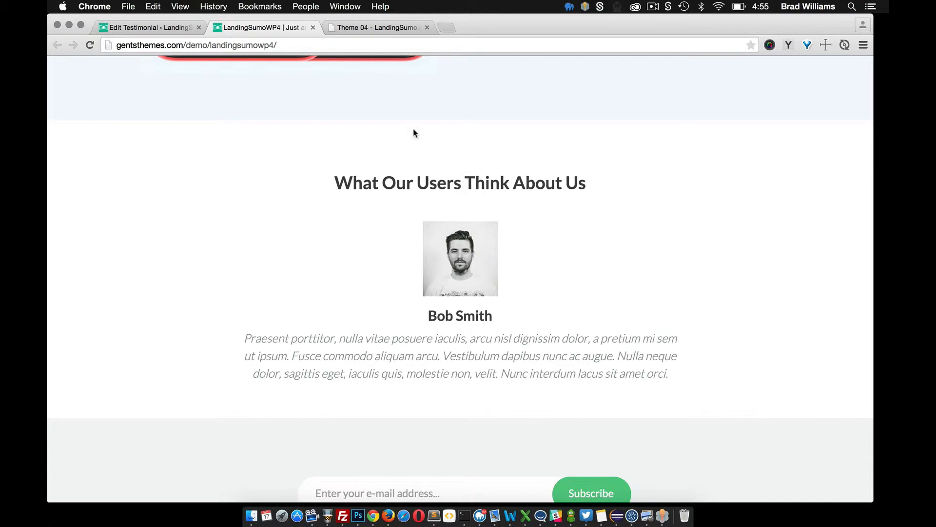
Open the theme's layout options and compare the Testimonial Title setting with the testimonial heading on the live homepage
click(131, 29)
mouse_move(103, 376)
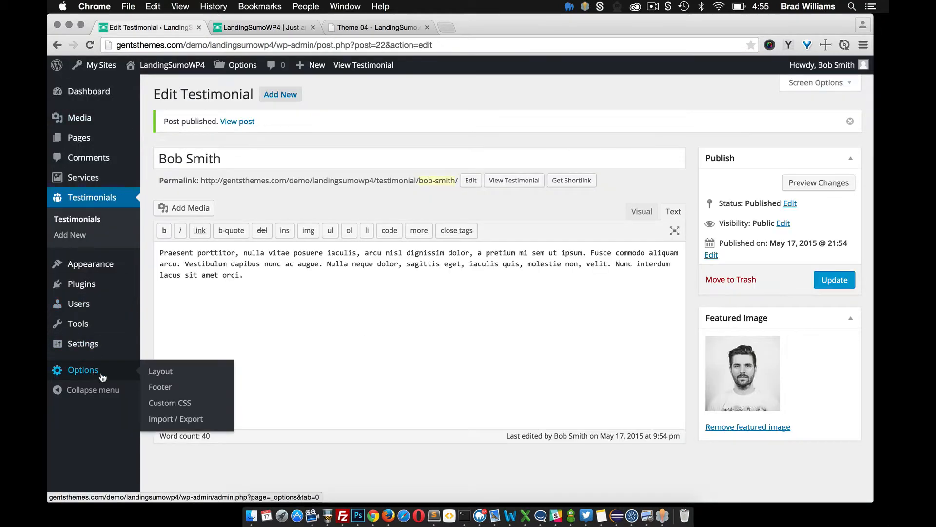
click(167, 376)
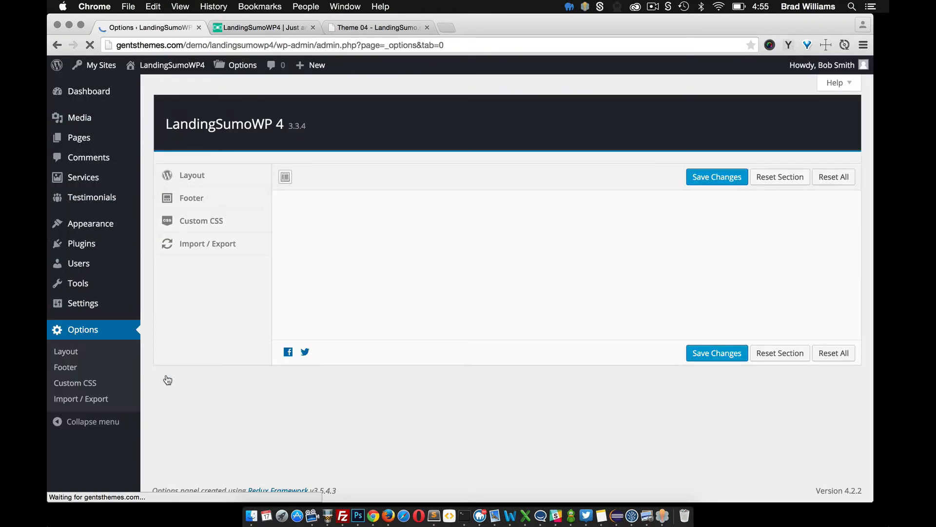
scroll(238, 360, down, 7)
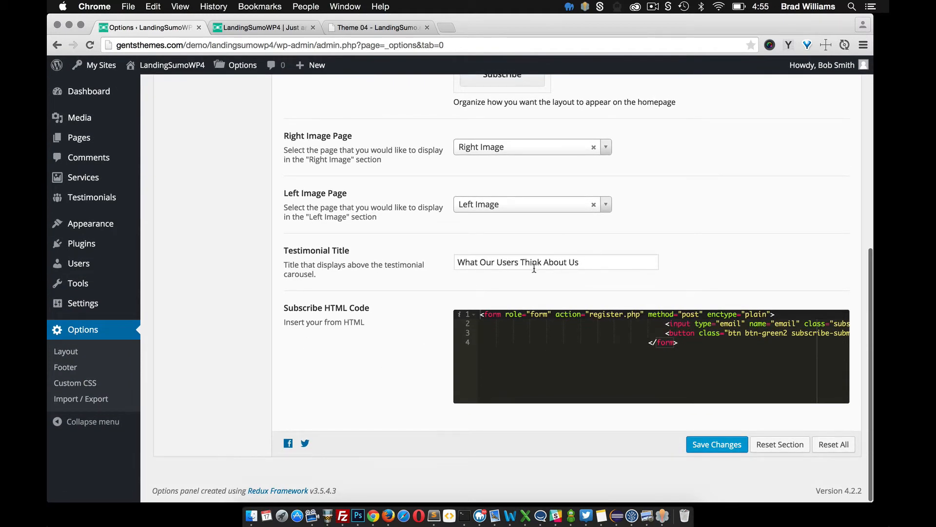
click(260, 29)
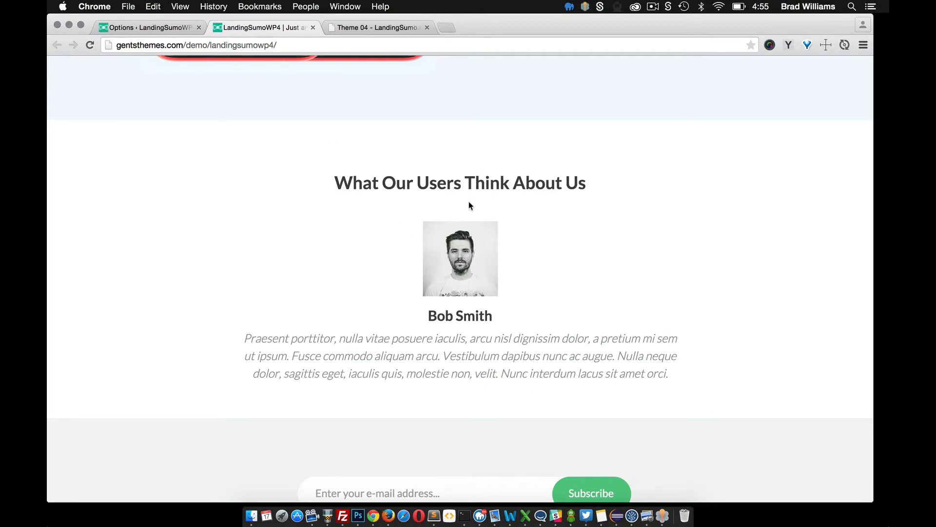
click(146, 28)
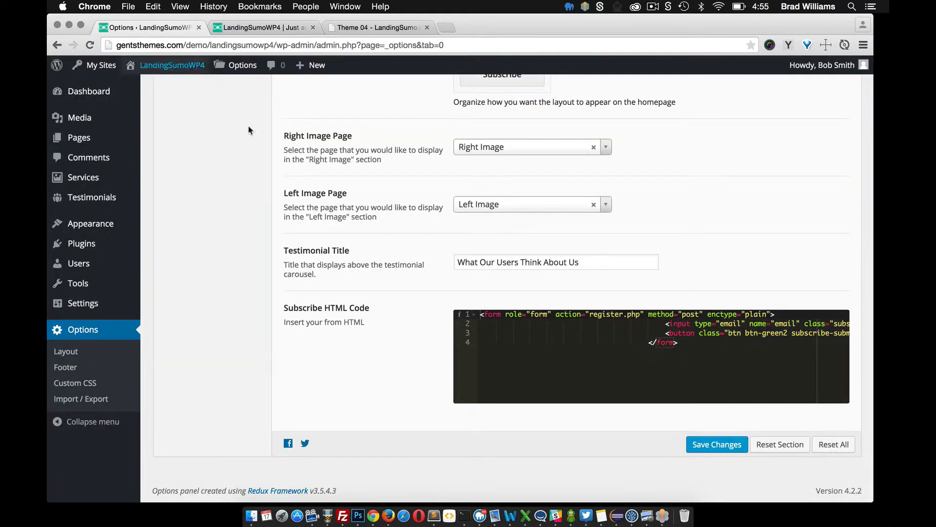
Review the Subscribe section in the Layout Manager and read through the form markup in the Subscribe HTML Code setting
scroll(348, 222, up, 10)
scroll(426, 303, down, 1)
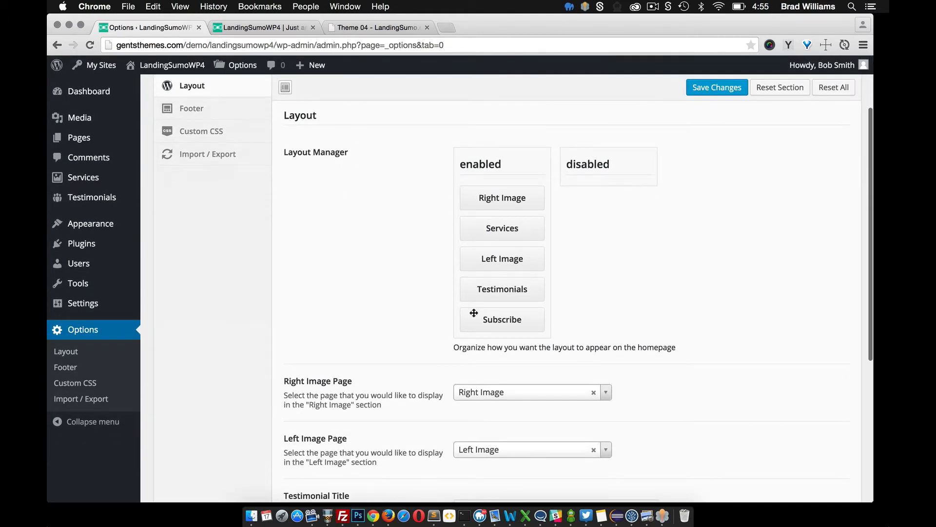
scroll(385, 306, down, 5)
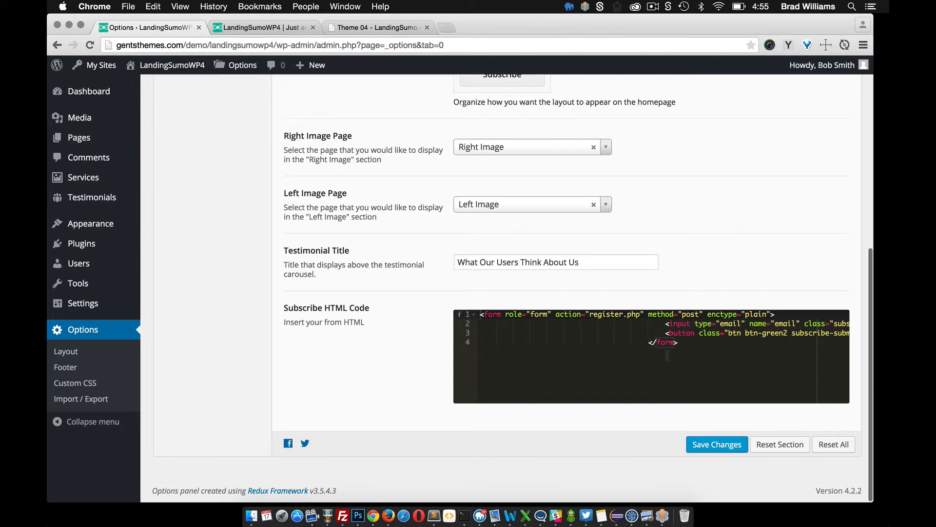
scroll(667, 355, right, 8)
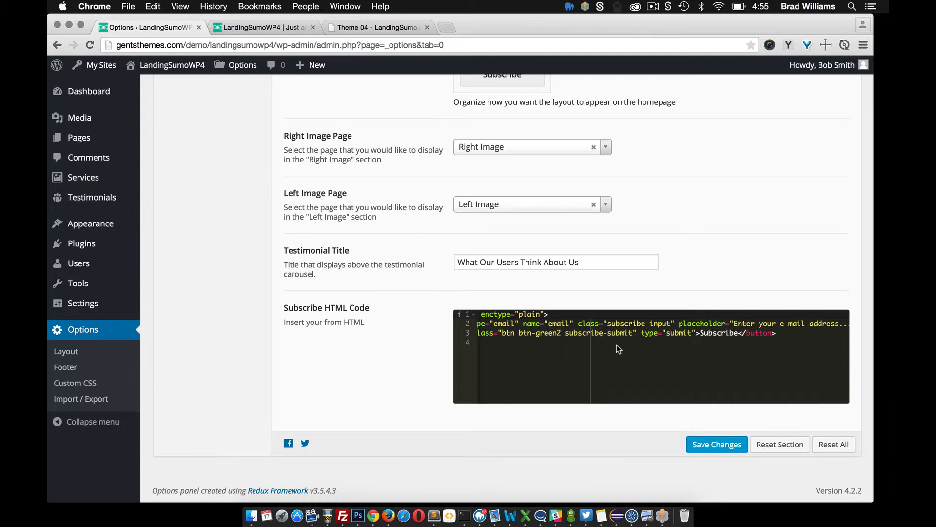
scroll(616, 344, left, 5)
scroll(616, 344, left, 4)
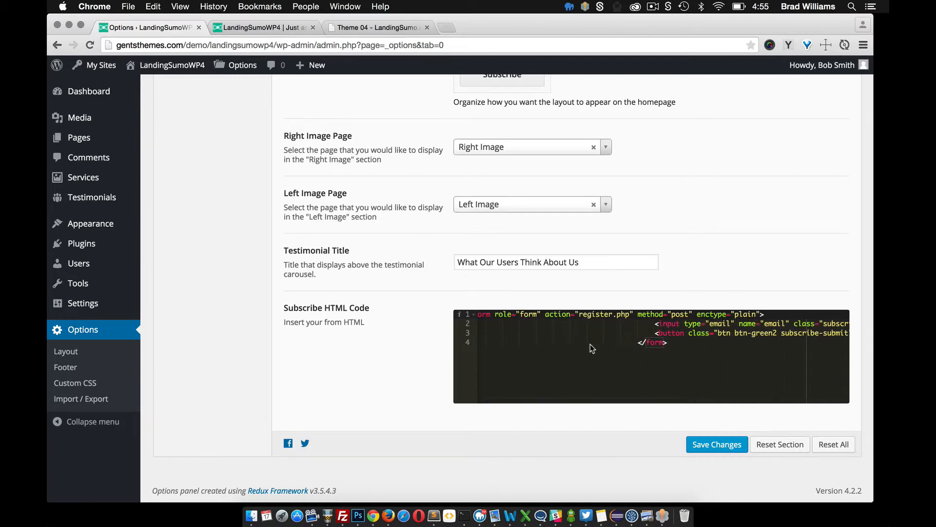
scroll(651, 349, right, 3)
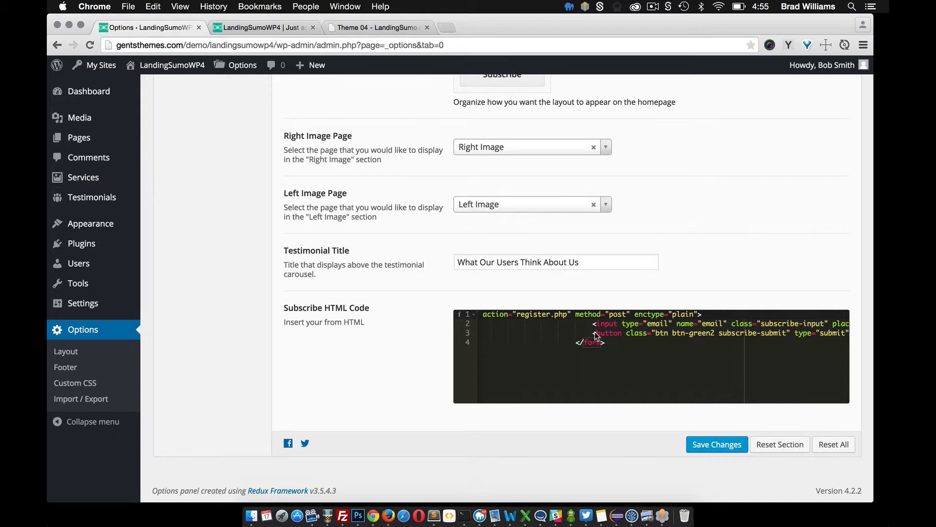
scroll(629, 341, left, 5)
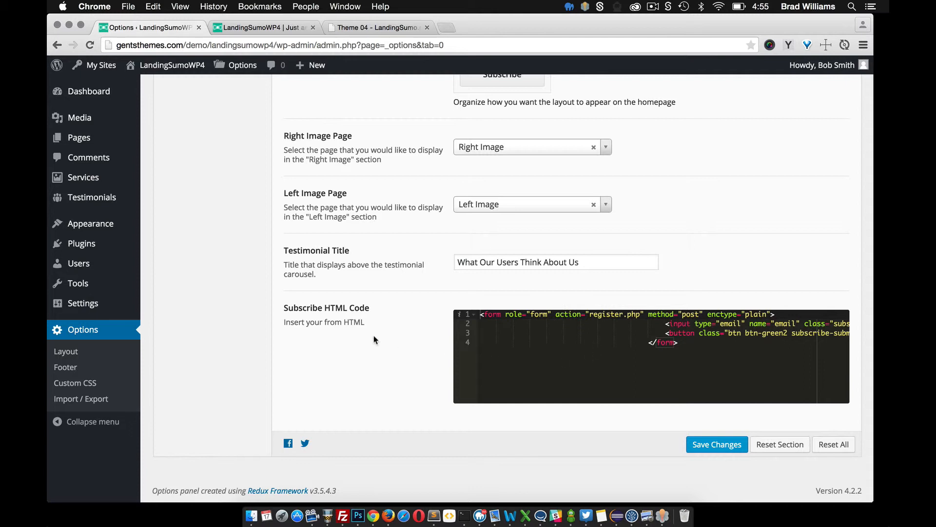
Open the theme's Footer options and compare the footer HTML markup with the contact links in the live homepage's footer
scroll(374, 337, up, 8)
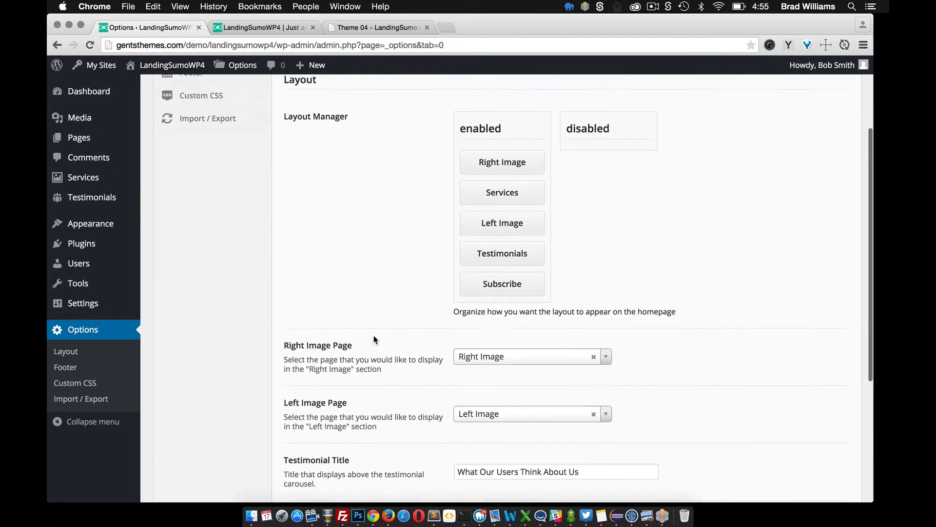
scroll(374, 335, up, 5)
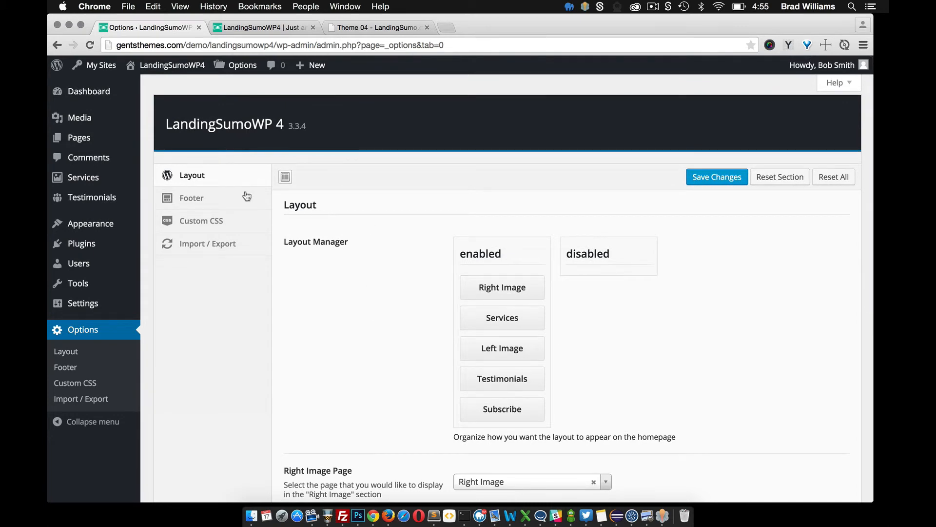
click(213, 201)
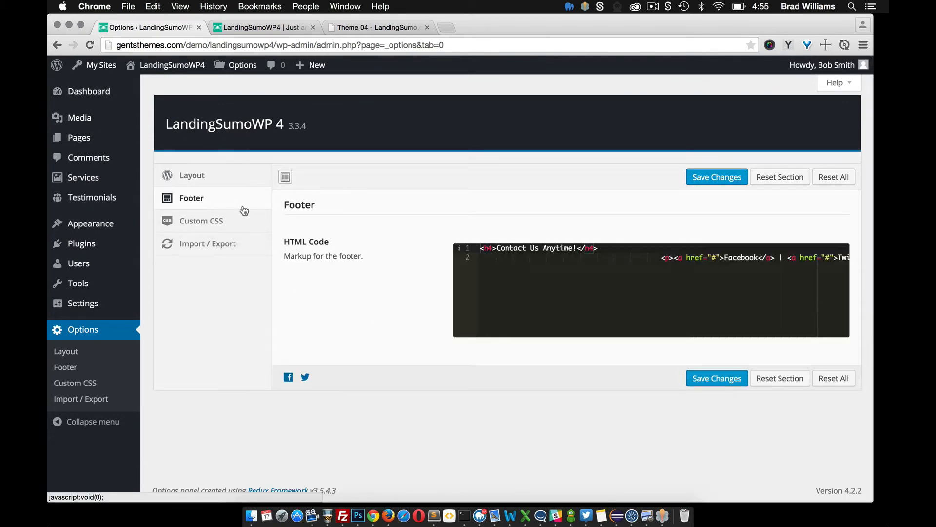
key(super+alt+Right)
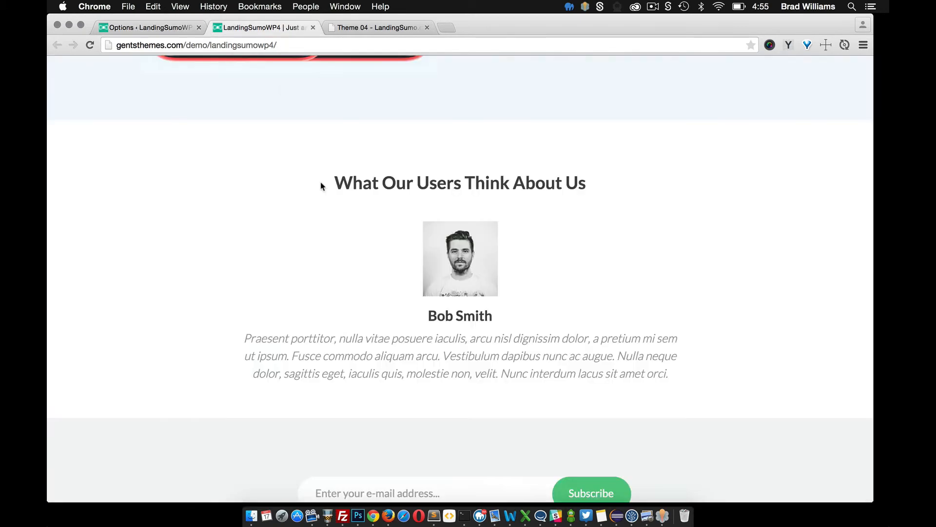
scroll(363, 246, down, 5)
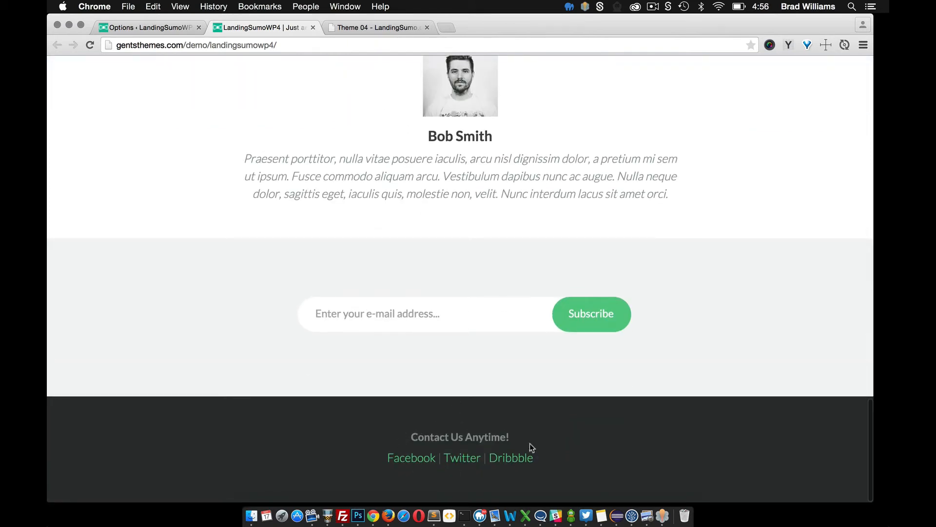
click(164, 24)
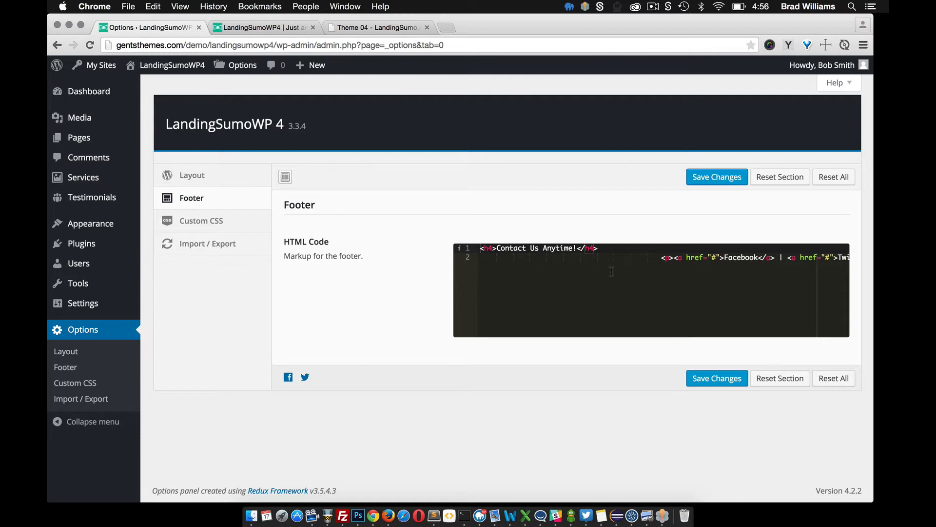
click(263, 28)
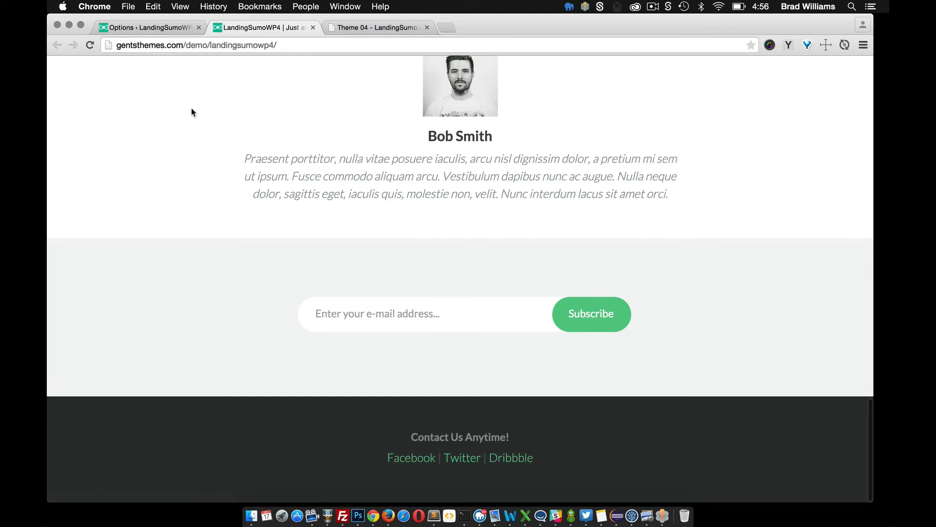
click(157, 28)
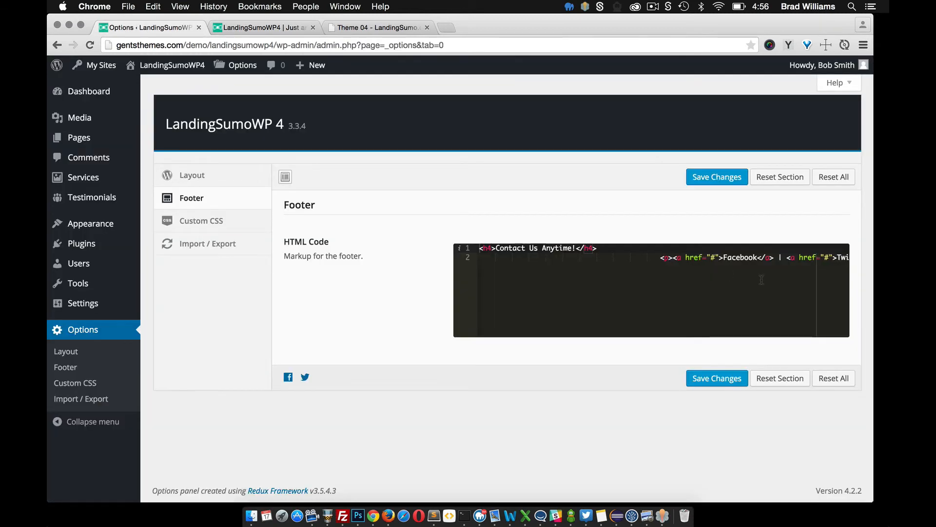
scroll(761, 280, right, 3)
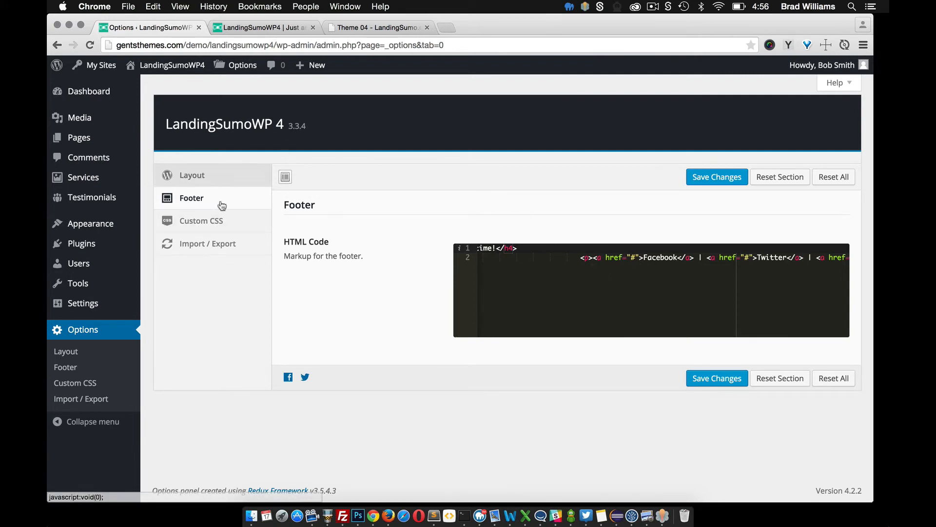
Open the theme's Custom CSS options to examine the block for adding custom styles
click(198, 221)
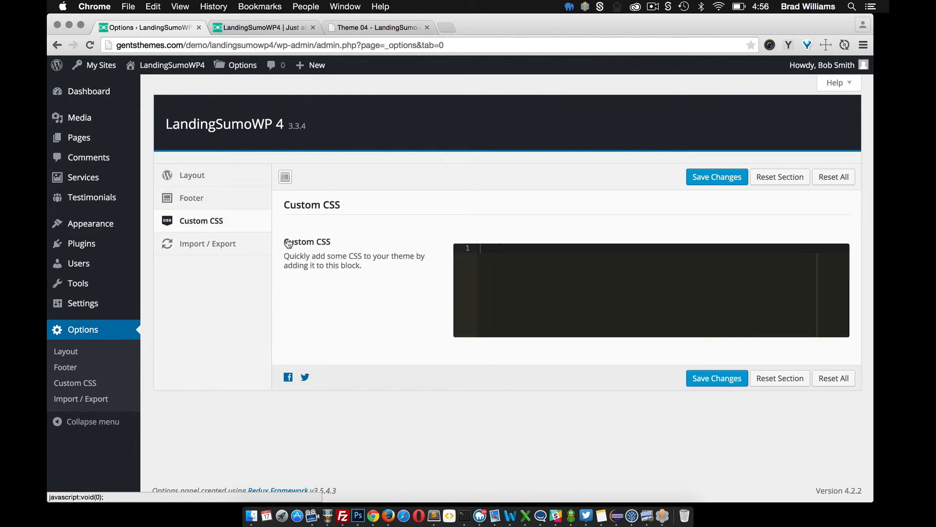